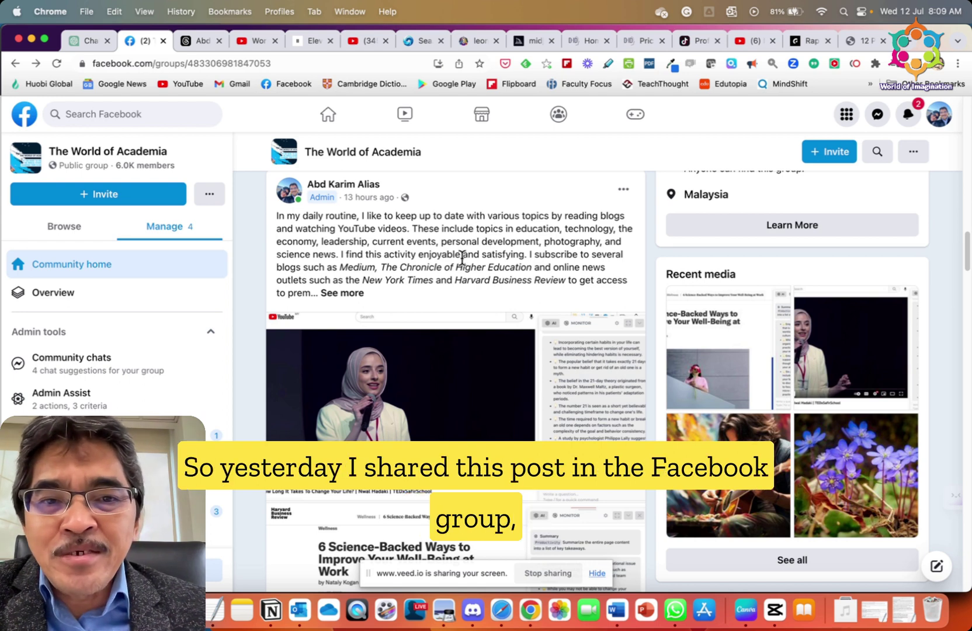
# - Look over the group post about daily reading habits and switch to the browser window with the TEDxRoma creative thinking video on YouTube
pyautogui.scroll(1, 461, 260)
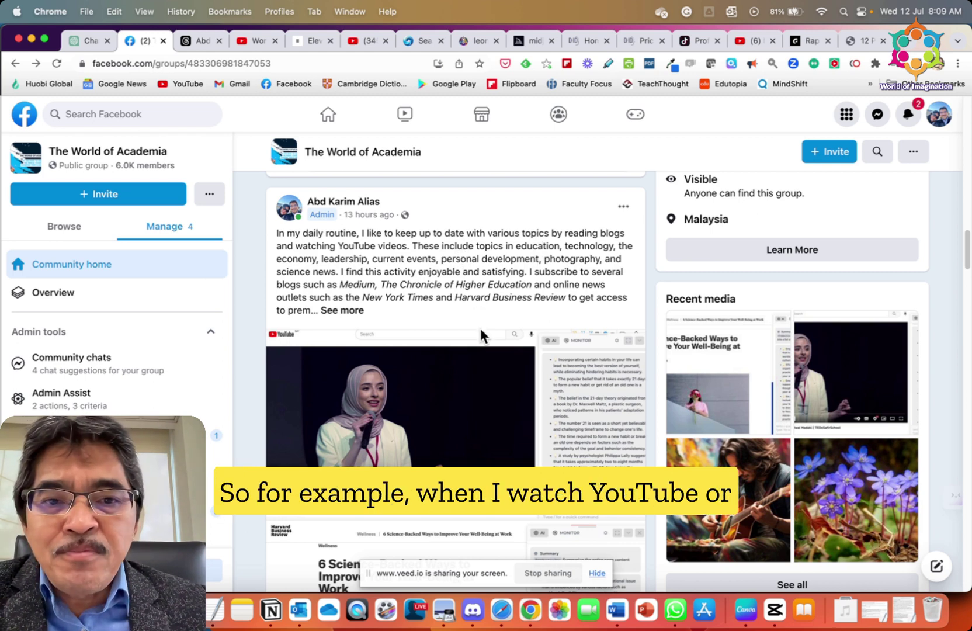
pyautogui.scroll(-1, 486, 382)
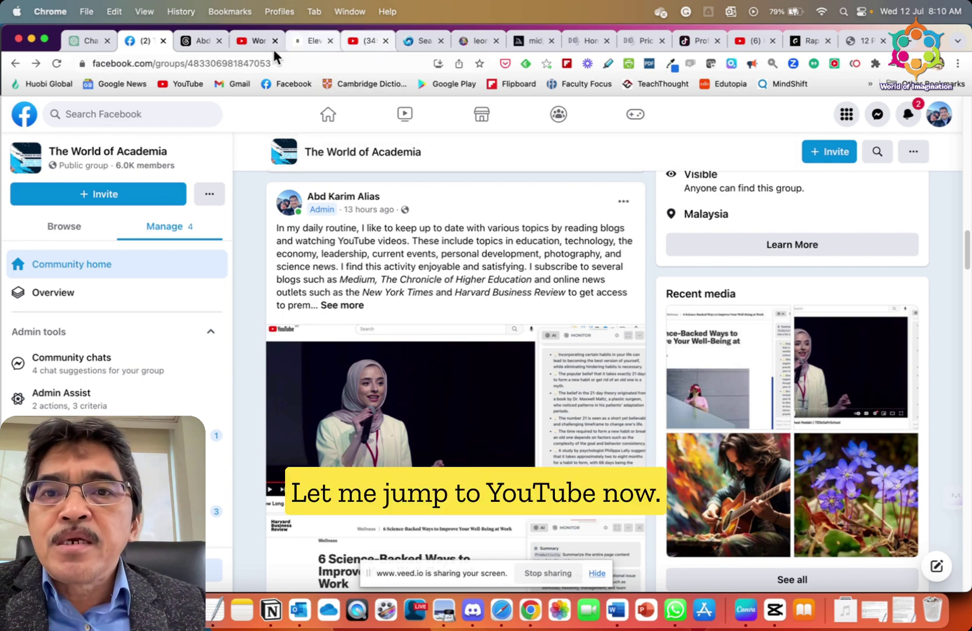
pyautogui.click(349, 12)
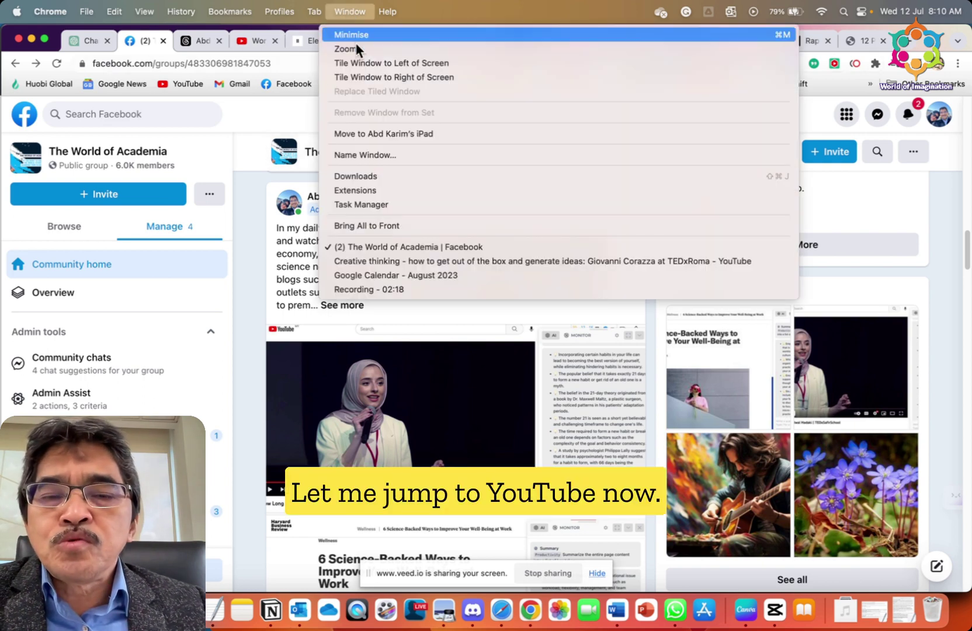
pyautogui.click(382, 260)
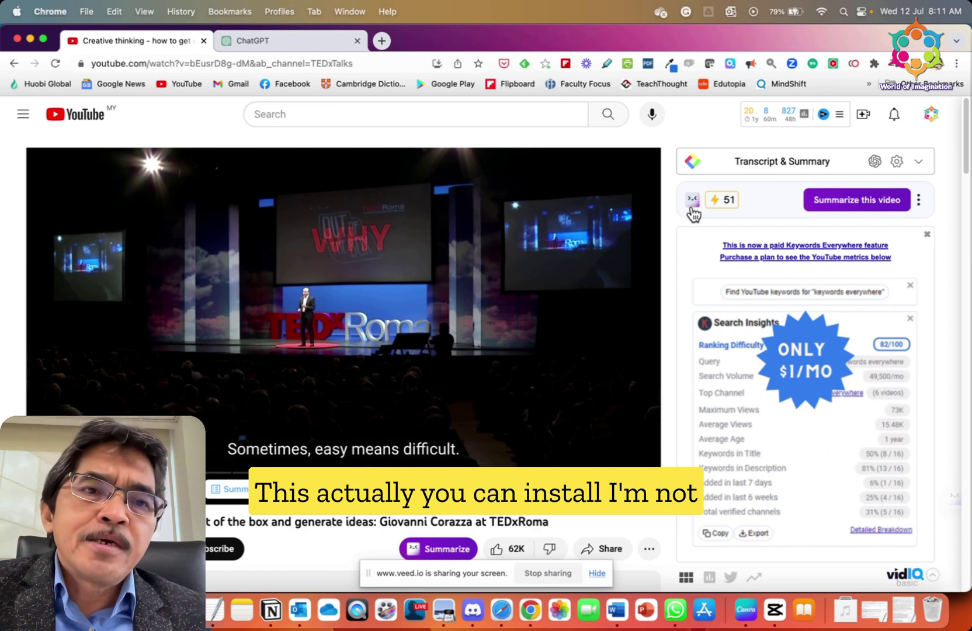
# - Search Google for "merlin chrome extension" in a new tab and open the Merlin AI Chatbot page in the Chrome Web Store
pyautogui.click(382, 41)
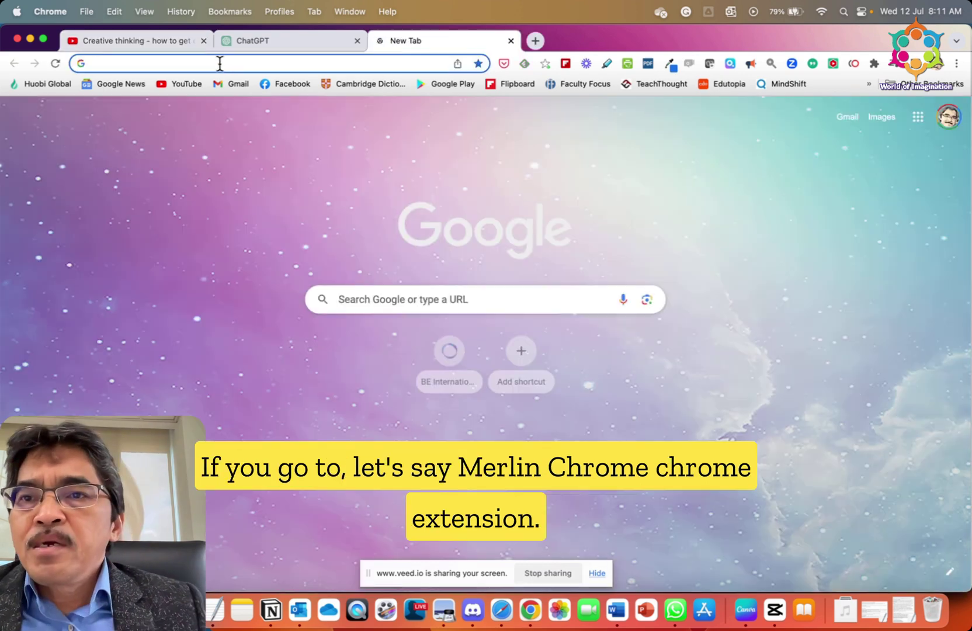
pyautogui.write('merlin')
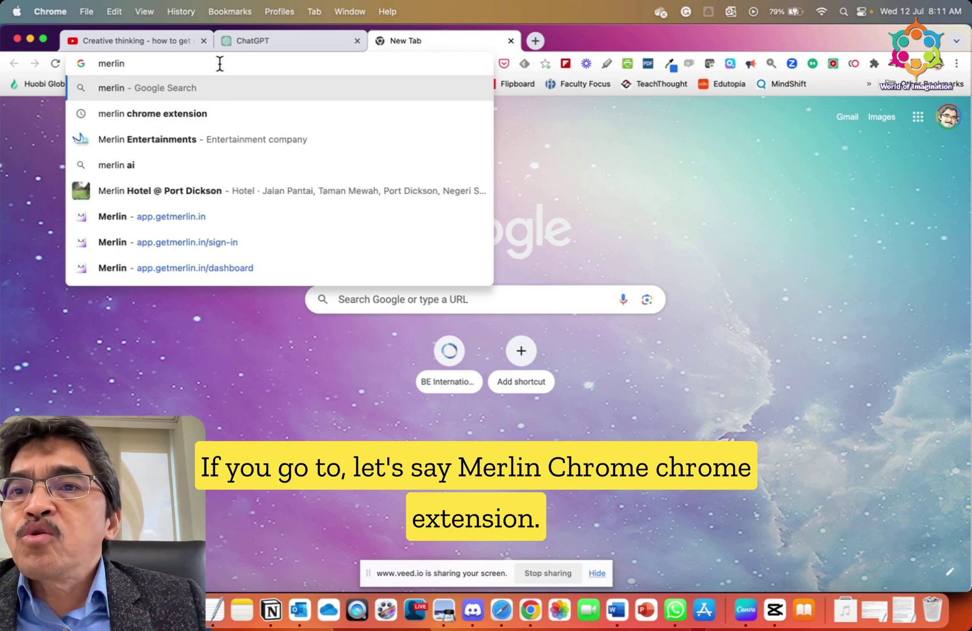
pyautogui.click(166, 119)
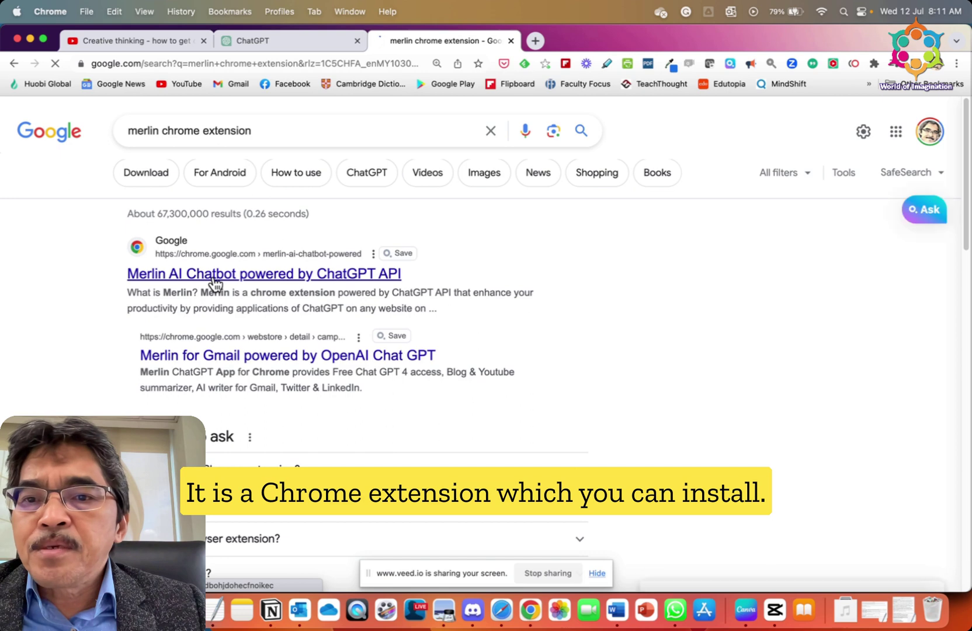
pyautogui.click(213, 279)
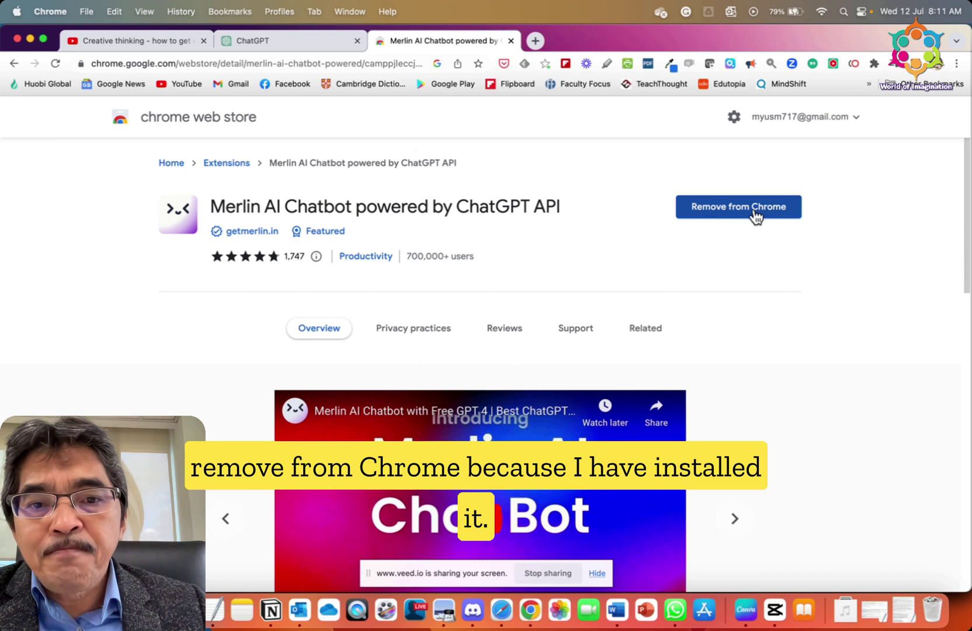
# - Return to the TEDxRoma video on YouTube, expand its Transcript & Summary and skim the English transcript
pyautogui.click(164, 42)
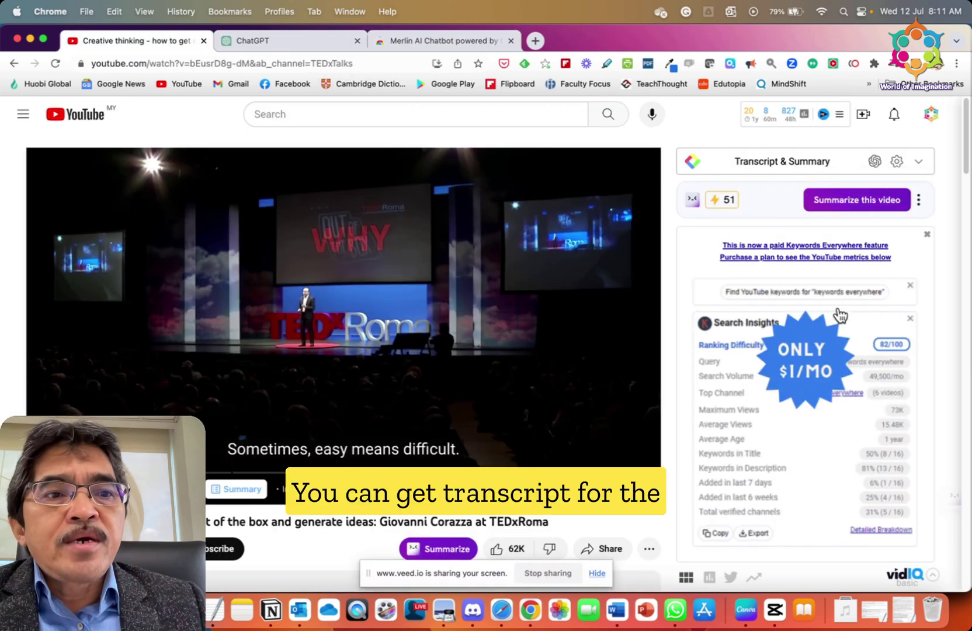
pyautogui.click(805, 168)
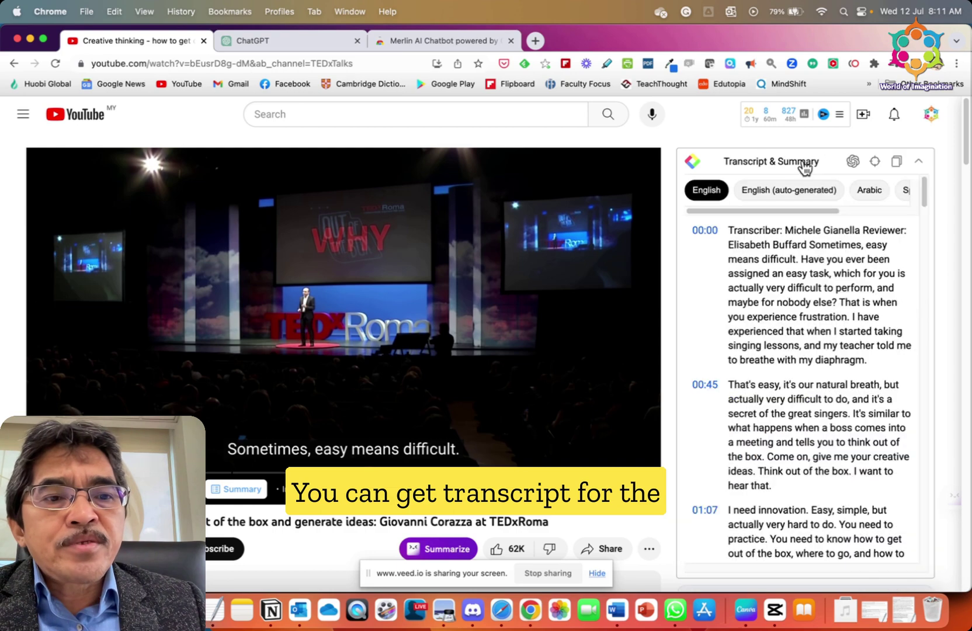
pyautogui.scroll(-15, 813, 323)
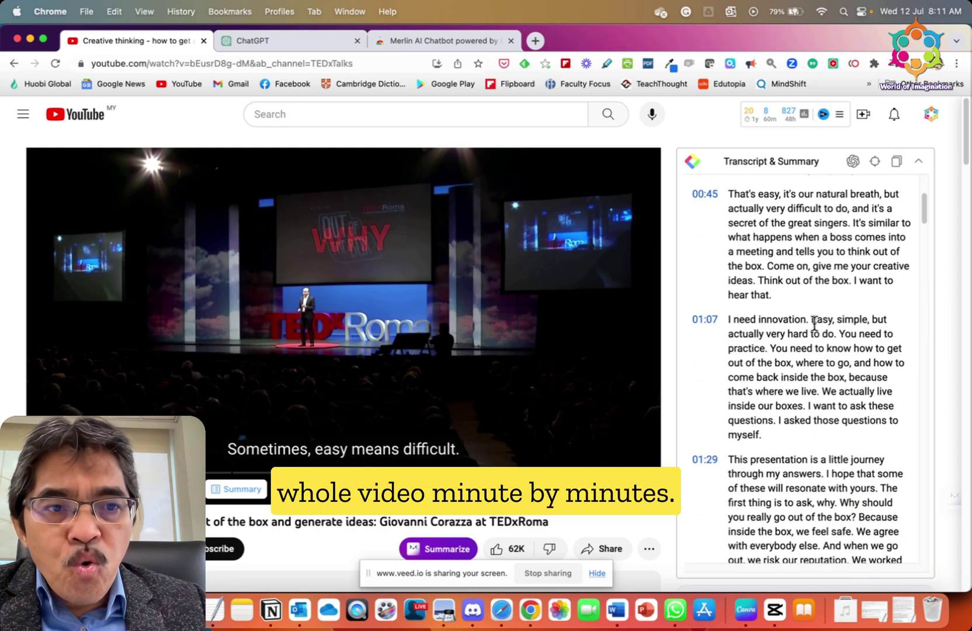
pyautogui.scroll(-10, 814, 323)
pyautogui.scroll(20, 812, 322)
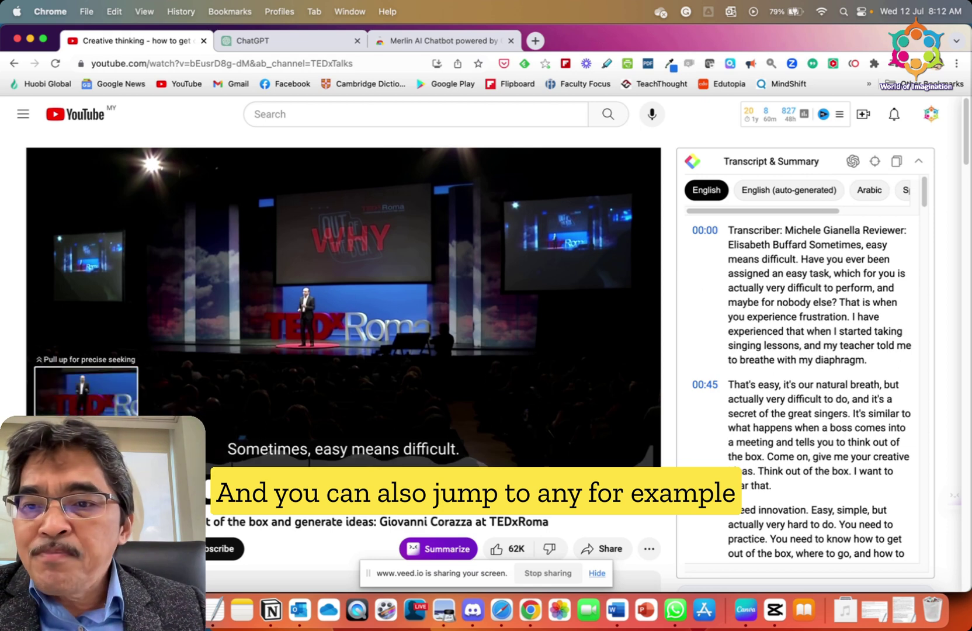
# - Jump the video to the line "Easy, simple, but actually very hard to do" and sync the transcript to that moment
pyautogui.click(106, 454)
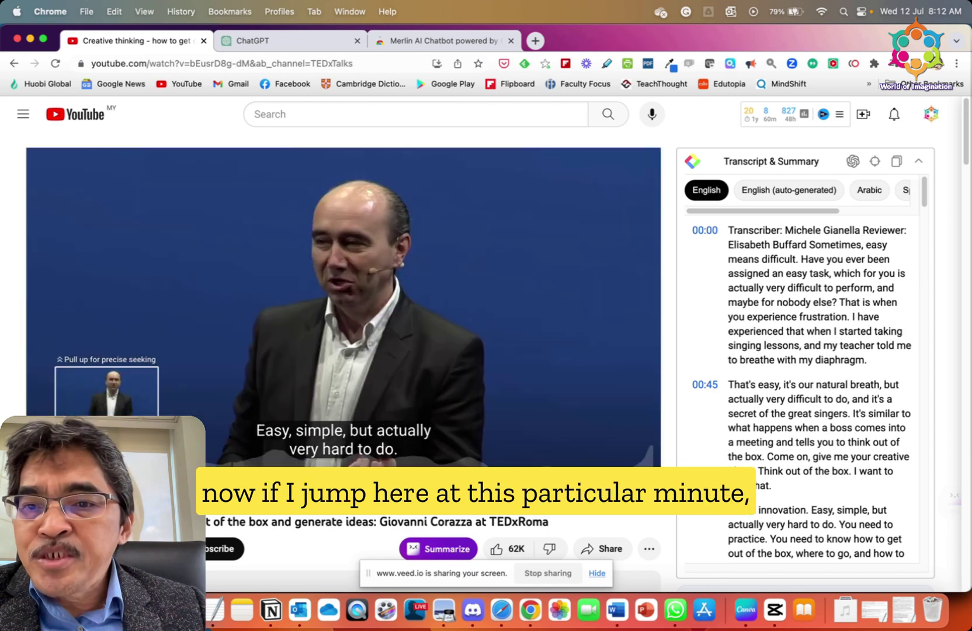
pyautogui.moveTo(106, 454); pyautogui.dragTo(87, 454)
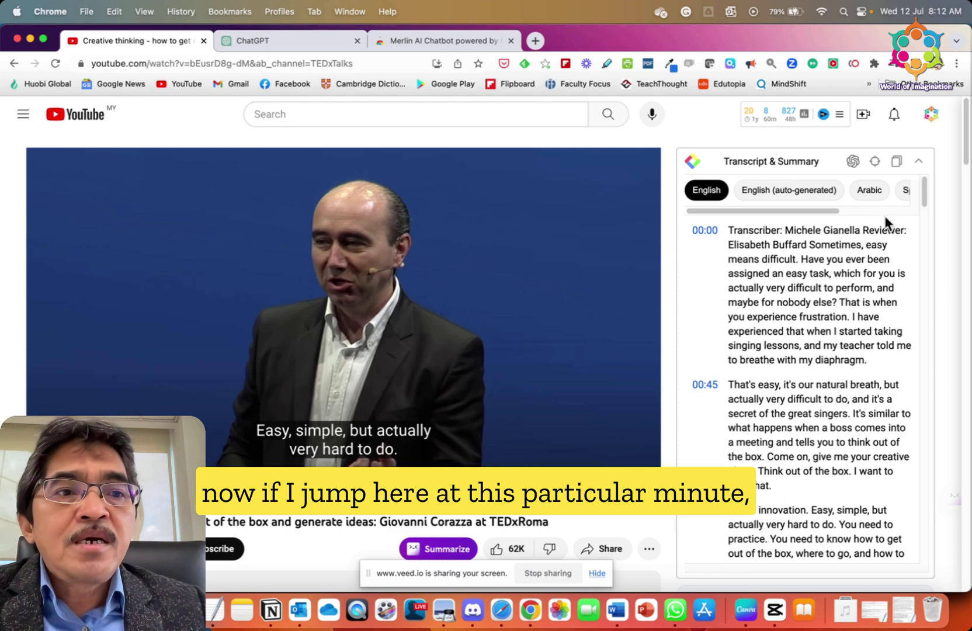
pyautogui.click(875, 166)
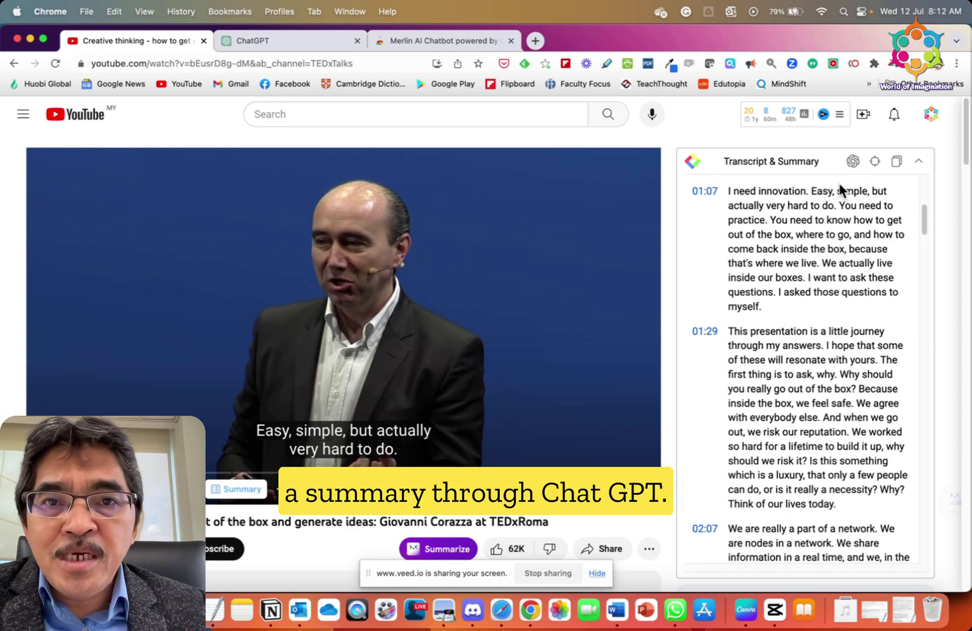
# - Check that ChatGPT is open and signed in, and send the YouTube video's transcript to ChatGPT for an AI summary
pyautogui.click(269, 44)
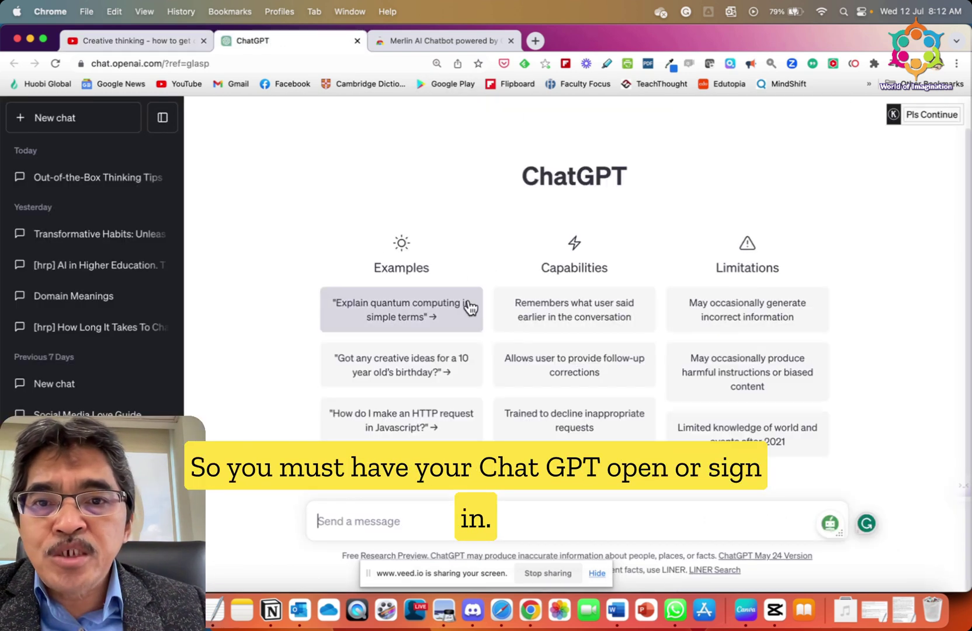
pyautogui.click(142, 42)
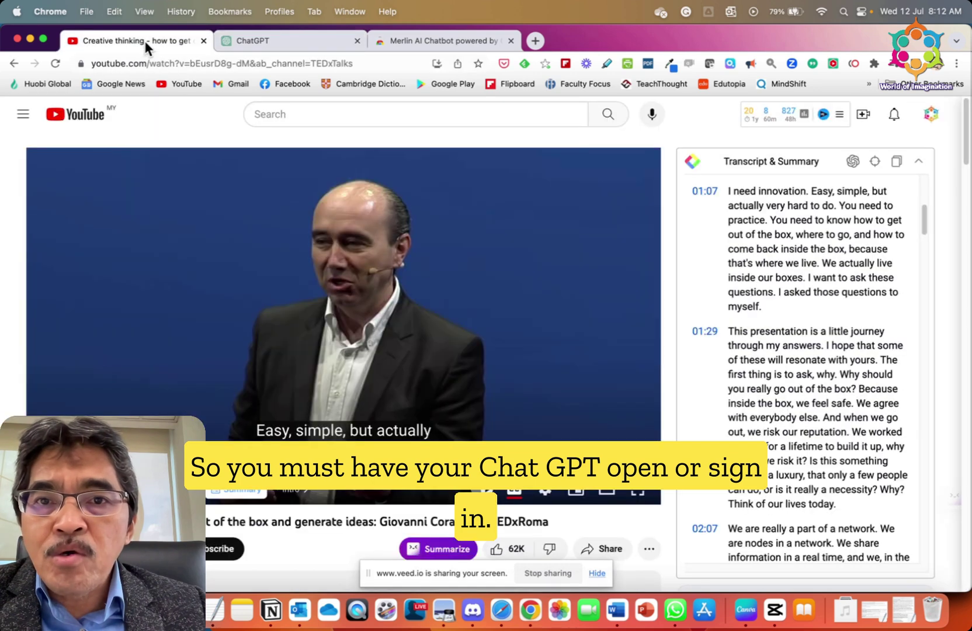
pyautogui.click(853, 163)
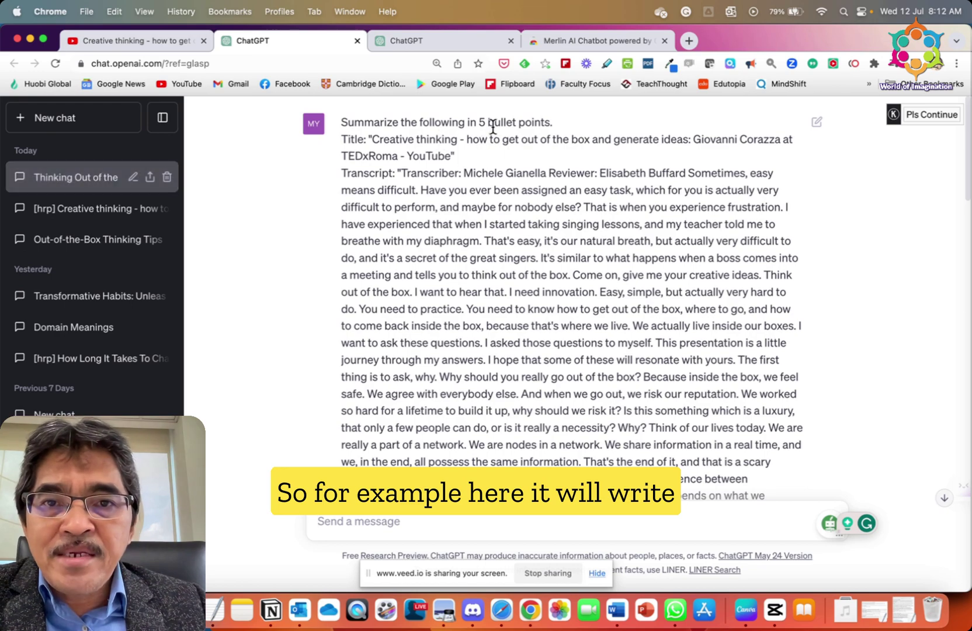
# - Review the transcript prompt and the bullet-point summary of the video in the ChatGPT conversation
pyautogui.scroll(-20, 581, 346)
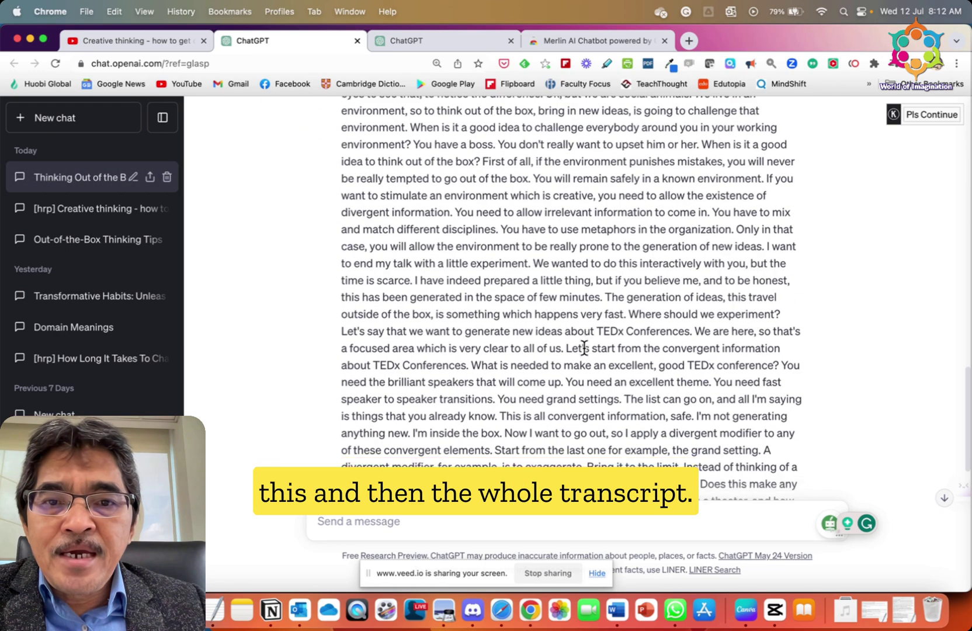
pyautogui.scroll(-10, 581, 347)
pyautogui.scroll(10, 585, 341)
pyautogui.scroll(-10, 581, 325)
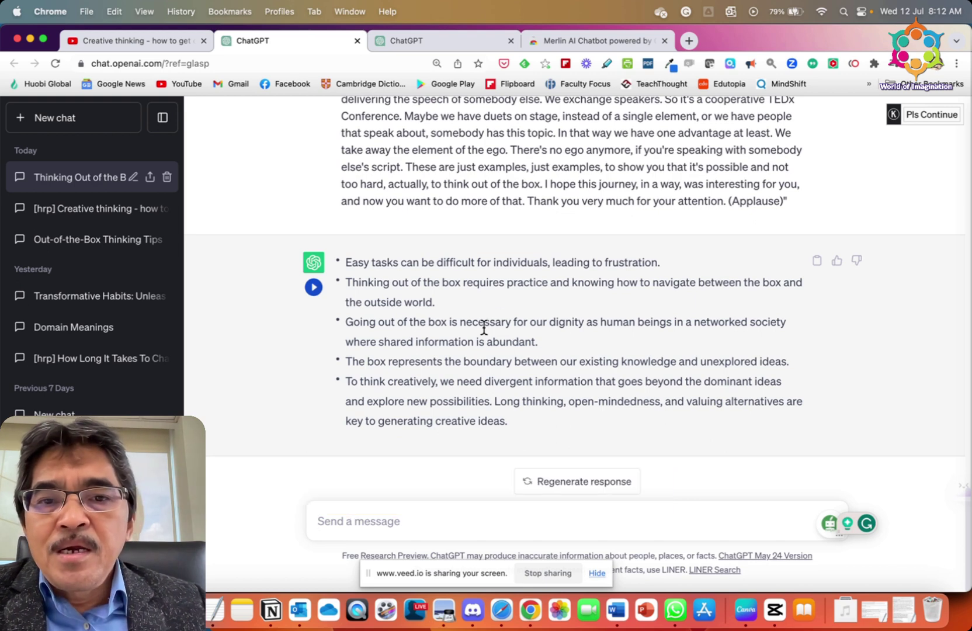
pyautogui.scroll(1, 533, 346)
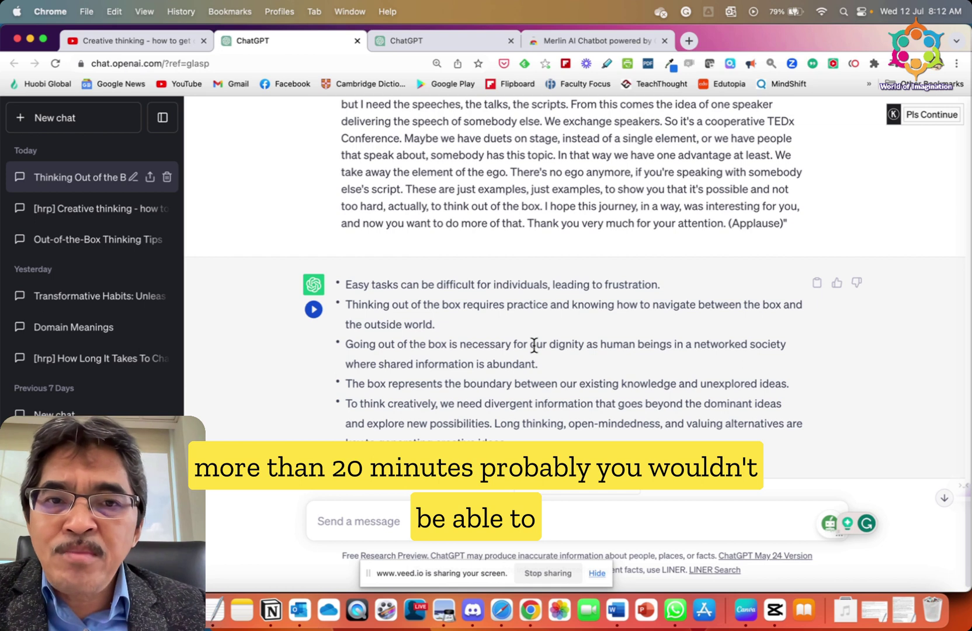
pyautogui.scroll(1, 533, 344)
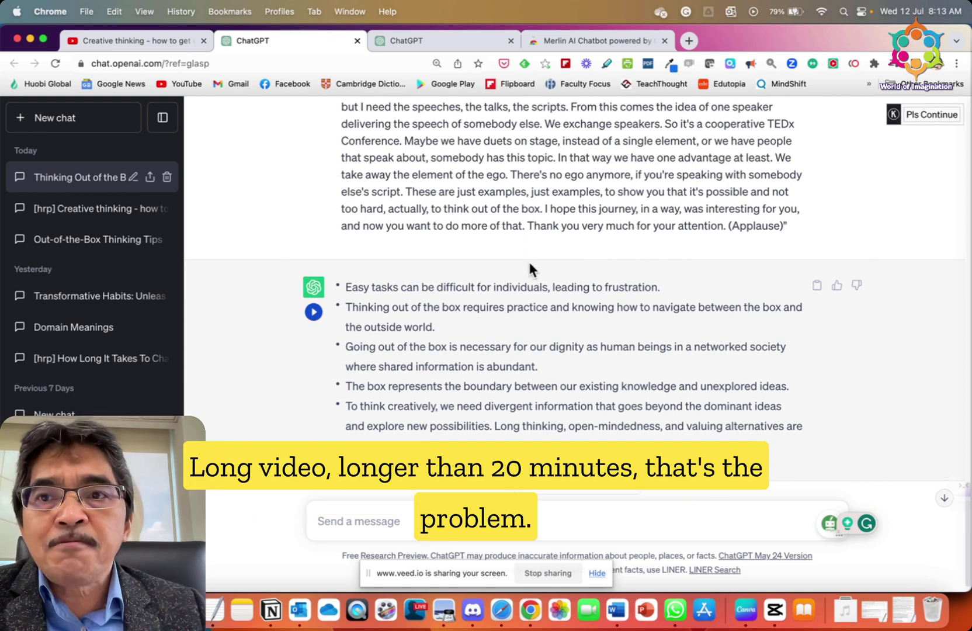
# - Search Google for "harpa ai chrome extension" and open the HARPA AI page in the Chrome Web Store
pyautogui.click(150, 38)
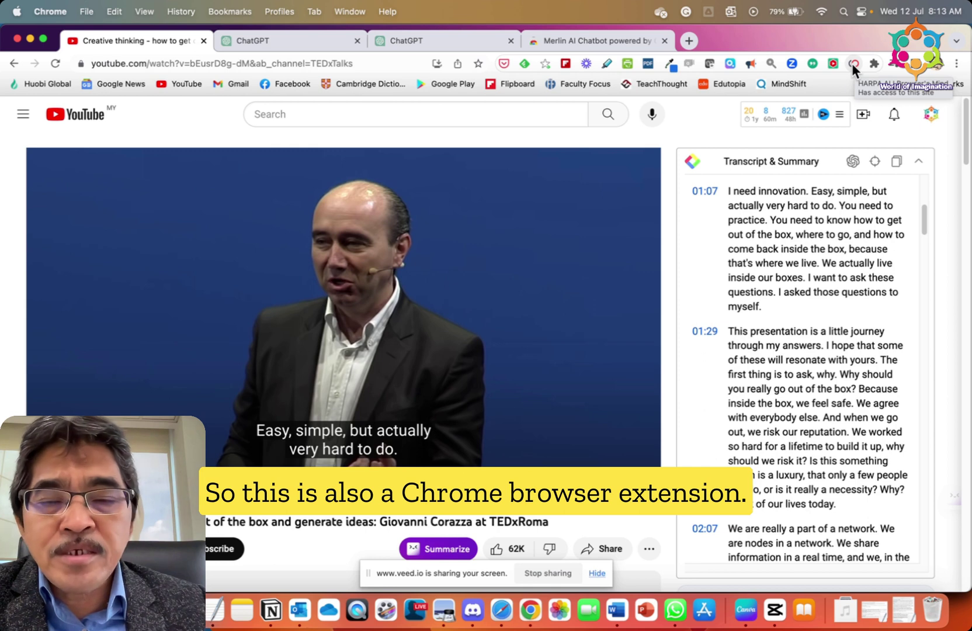
pyautogui.click(548, 41)
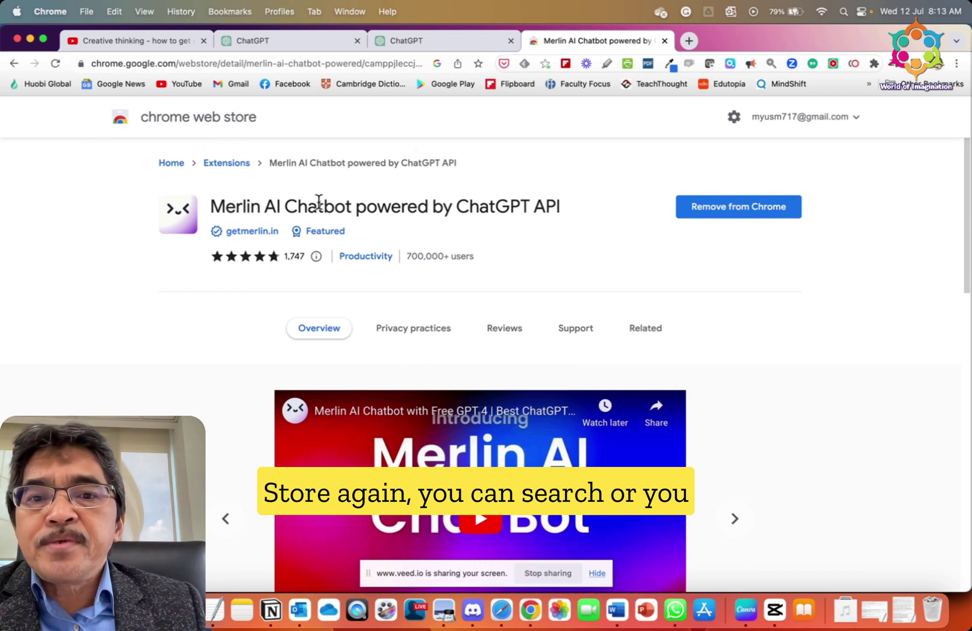
pyautogui.click(215, 63)
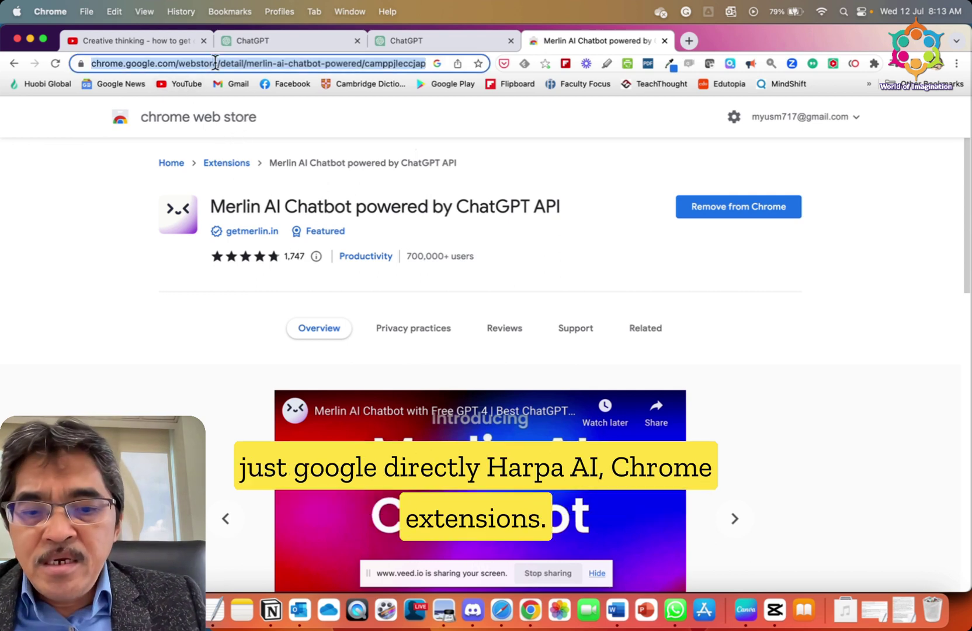
pyautogui.write('harpa')
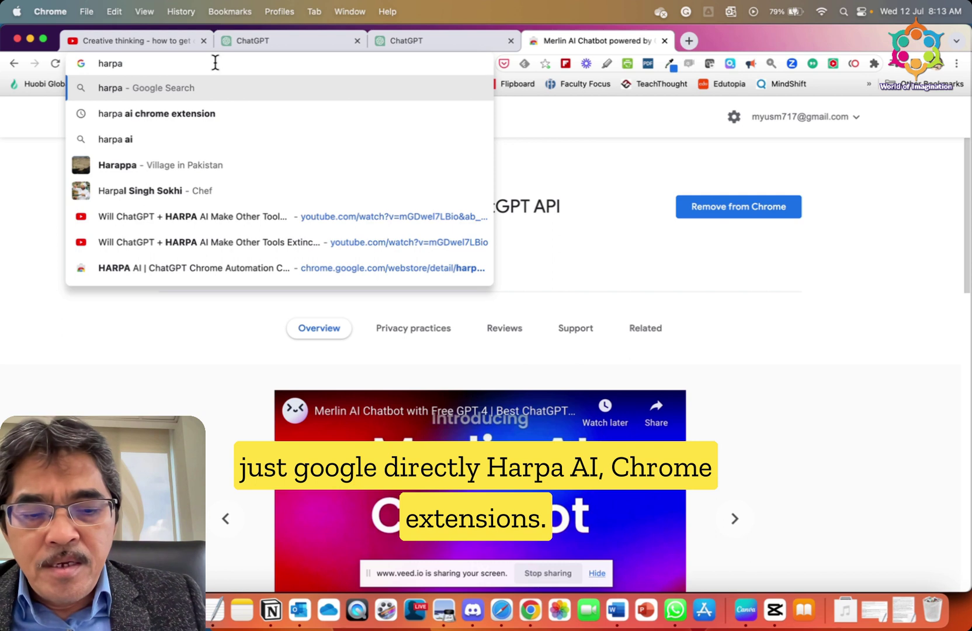
pyautogui.write(' ai')
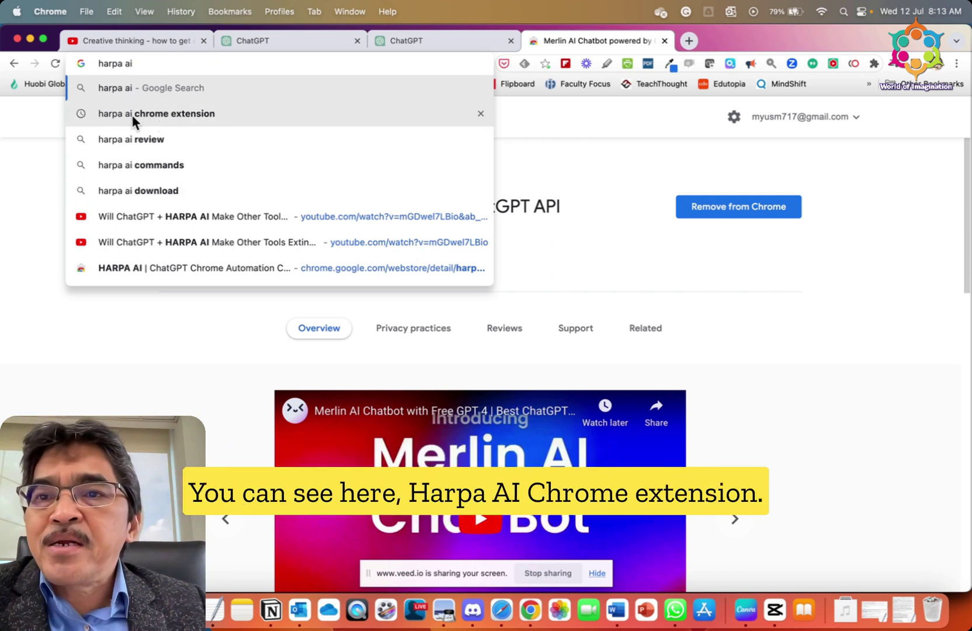
pyautogui.click(188, 116)
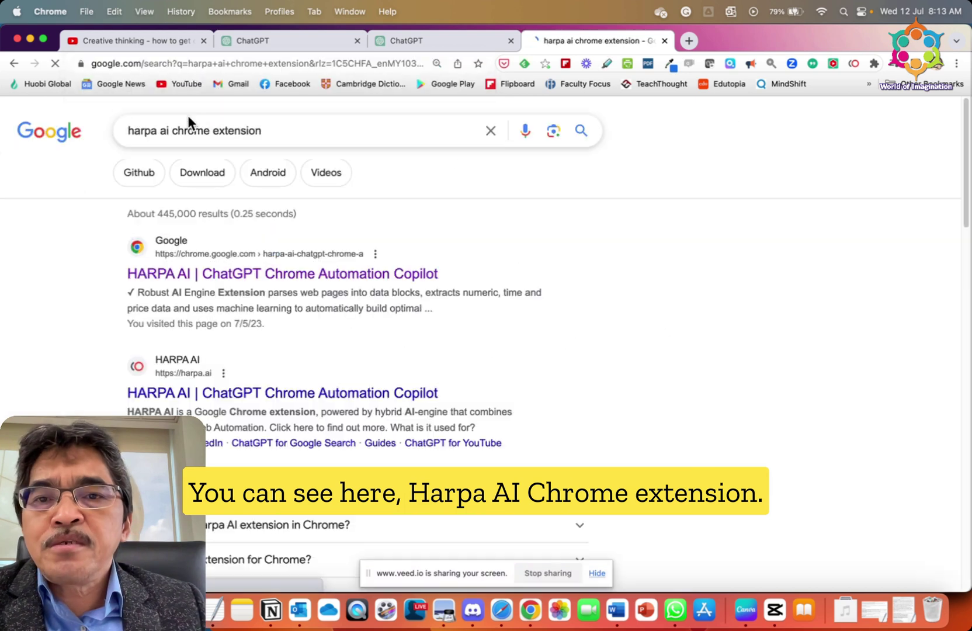
pyautogui.click(233, 281)
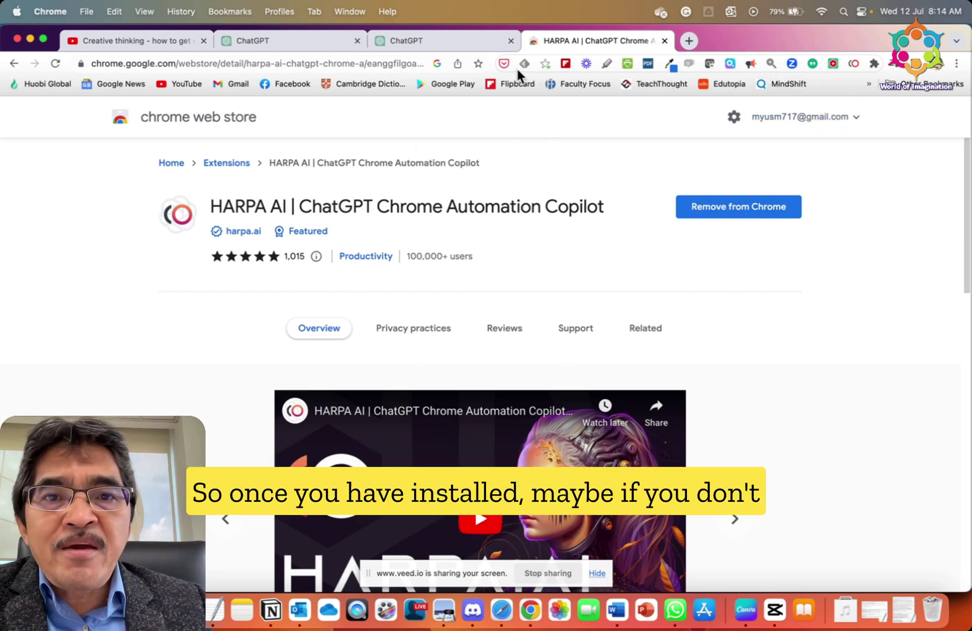
# - Examine the list of installed Chrome extensions, including HARPA AI, and their pin options, and close the list
pyautogui.click(872, 64)
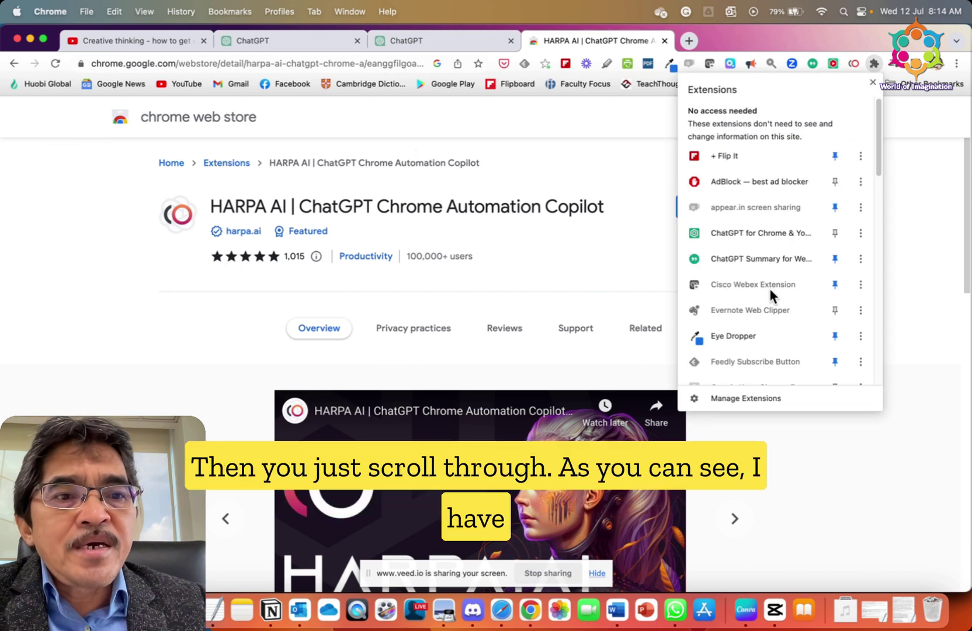
pyautogui.scroll(-3, 769, 285)
pyautogui.scroll(-4, 770, 286)
pyautogui.scroll(5, 774, 283)
pyautogui.scroll(-8, 774, 276)
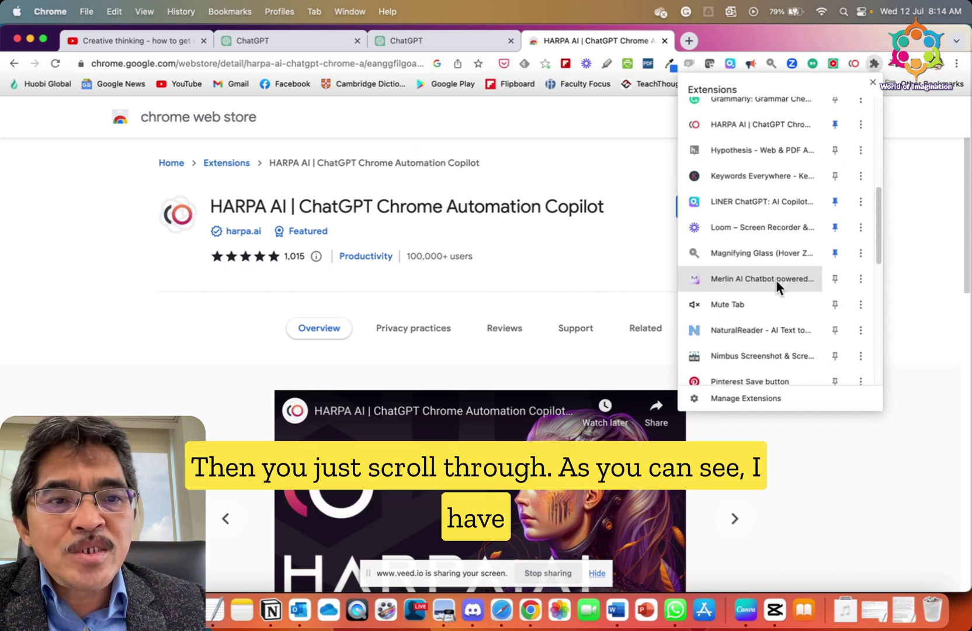
pyautogui.scroll(-5, 773, 272)
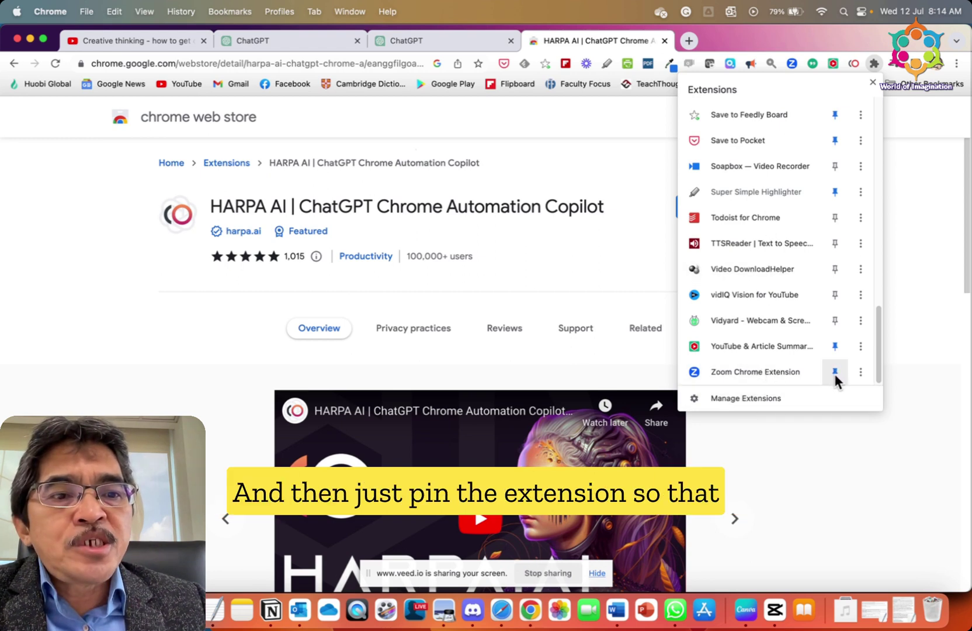
pyautogui.click(834, 321)
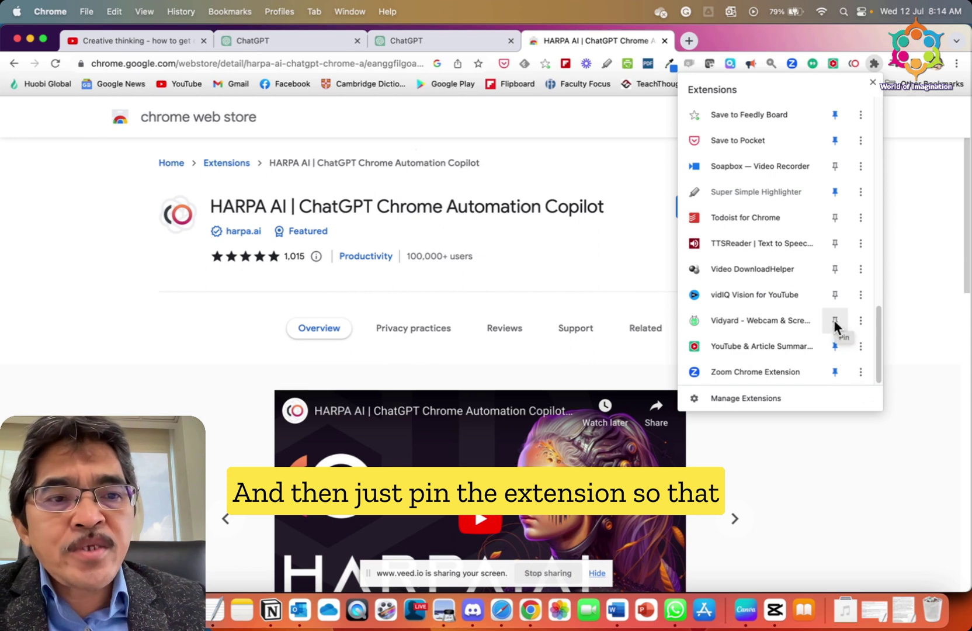
pyautogui.click(917, 201)
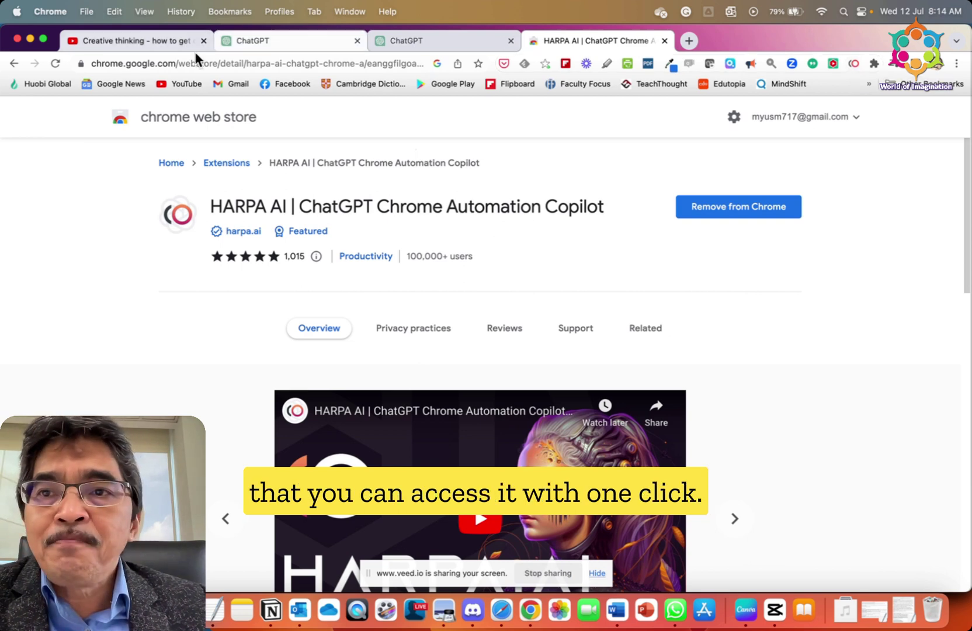
# - Return to the YouTube video, reload the page and open HARPA AI on it to check the existing summary
pyautogui.click(141, 40)
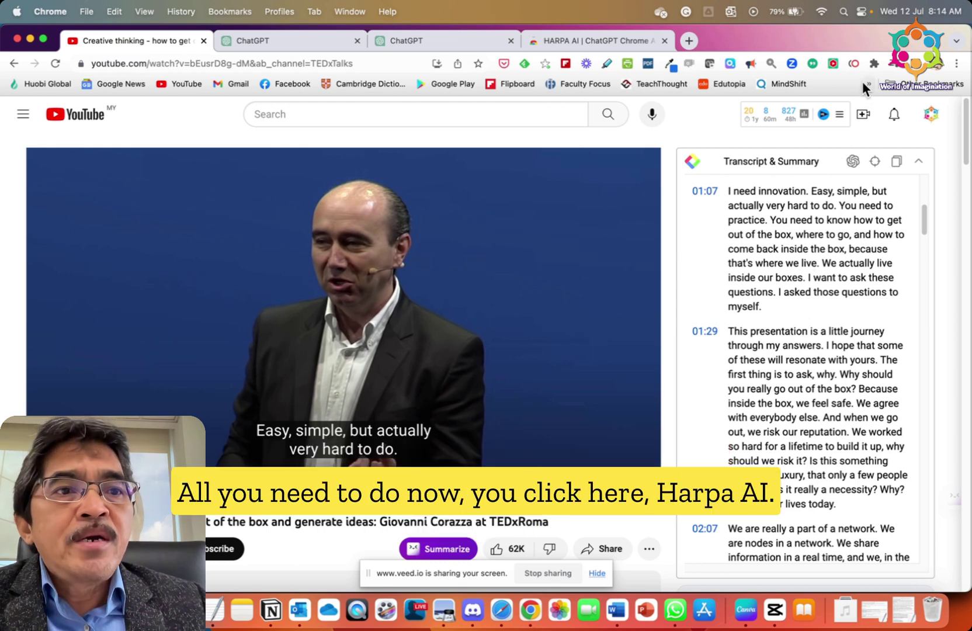
pyautogui.click(854, 65)
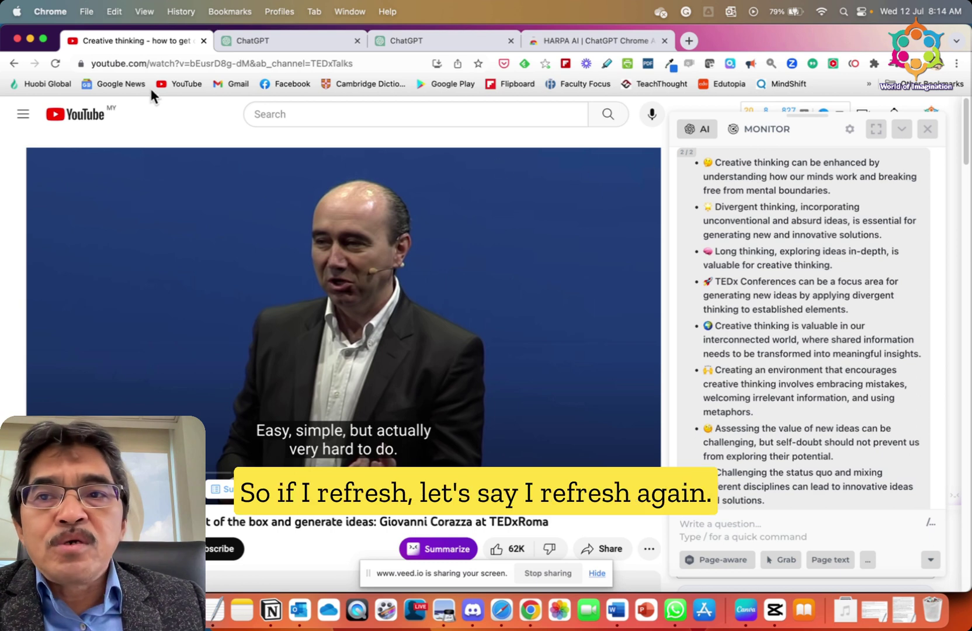
pyautogui.click(57, 62)
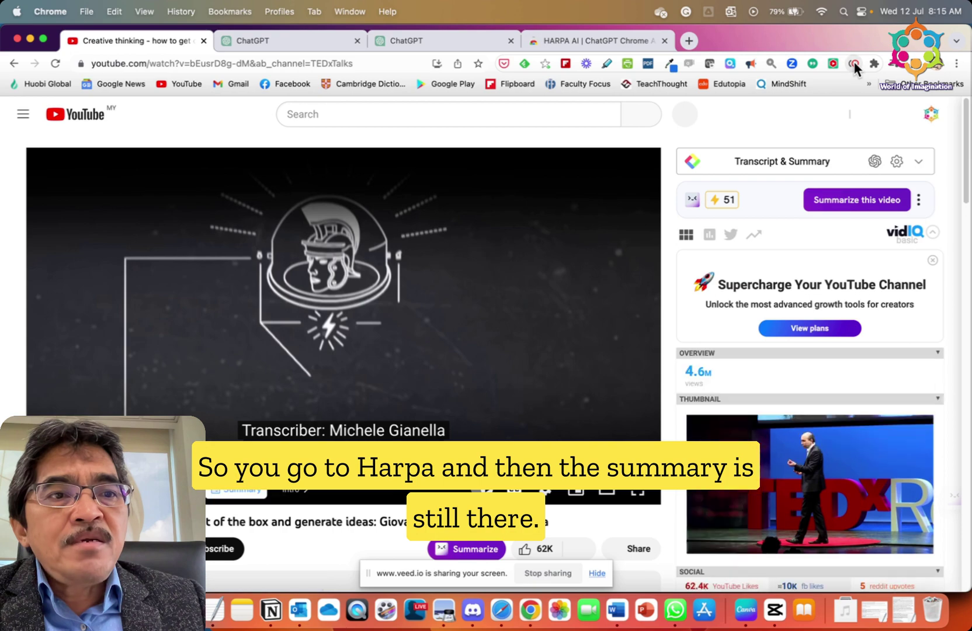
pyautogui.click(854, 64)
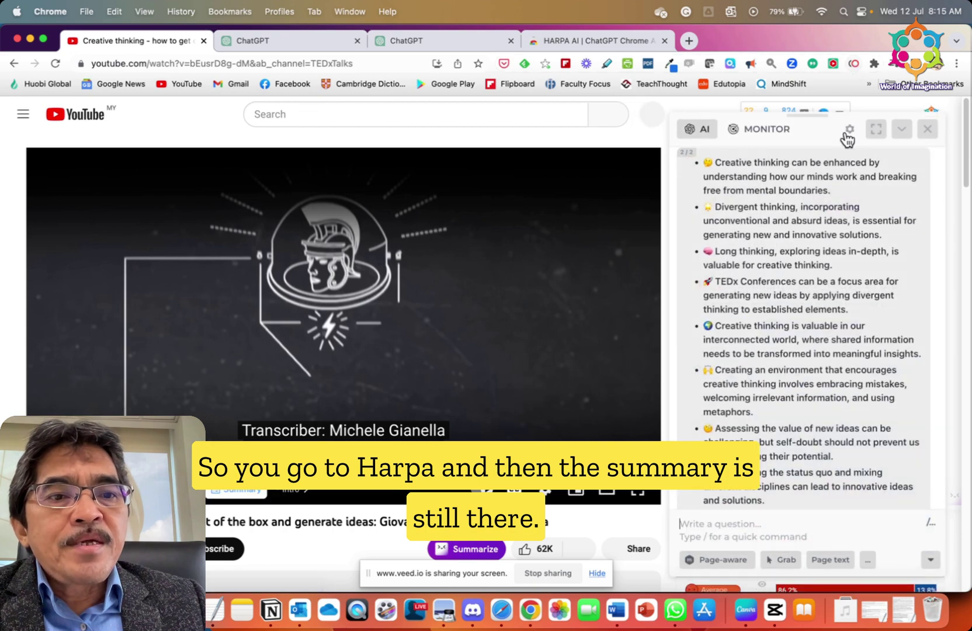
pyautogui.scroll(-2, 831, 257)
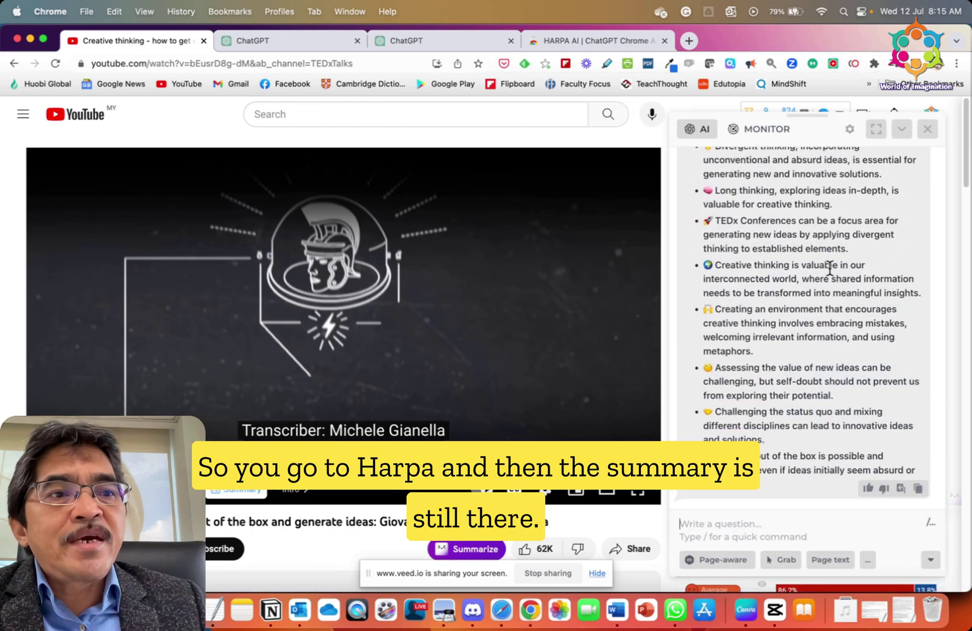
# - Enter "/" in HARPA AI to list its commands, and browse the user, productivity, control and marketing & SEO commands
pyautogui.click(702, 524)
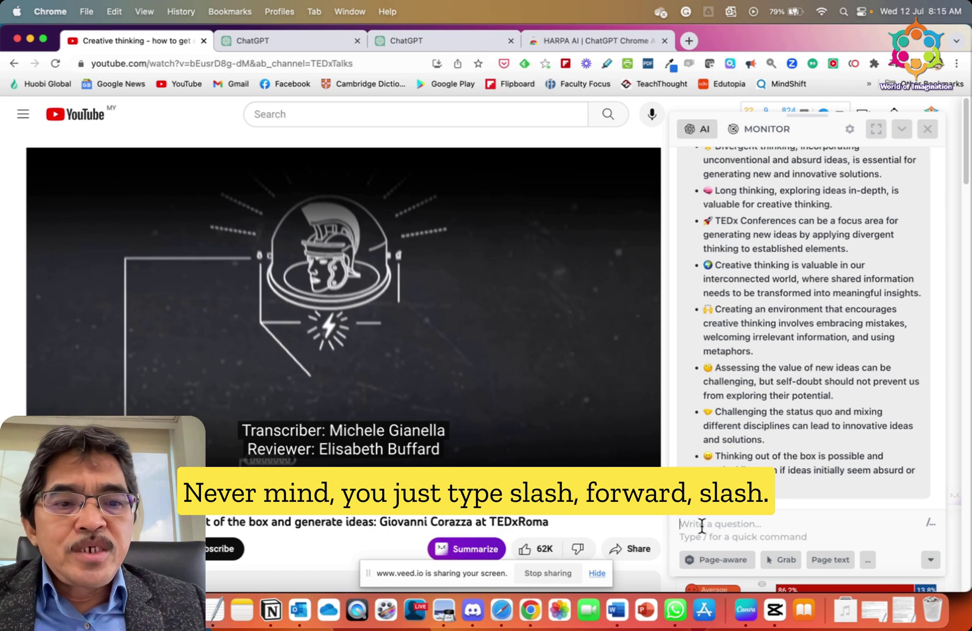
pyautogui.write('/')
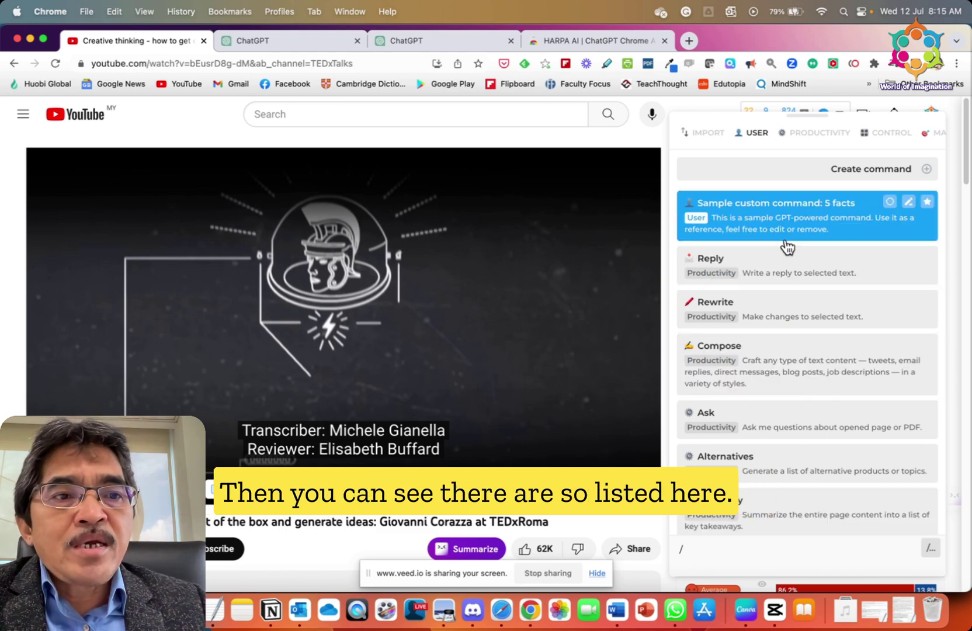
pyautogui.scroll(-1, 779, 245)
pyautogui.scroll(-7, 779, 246)
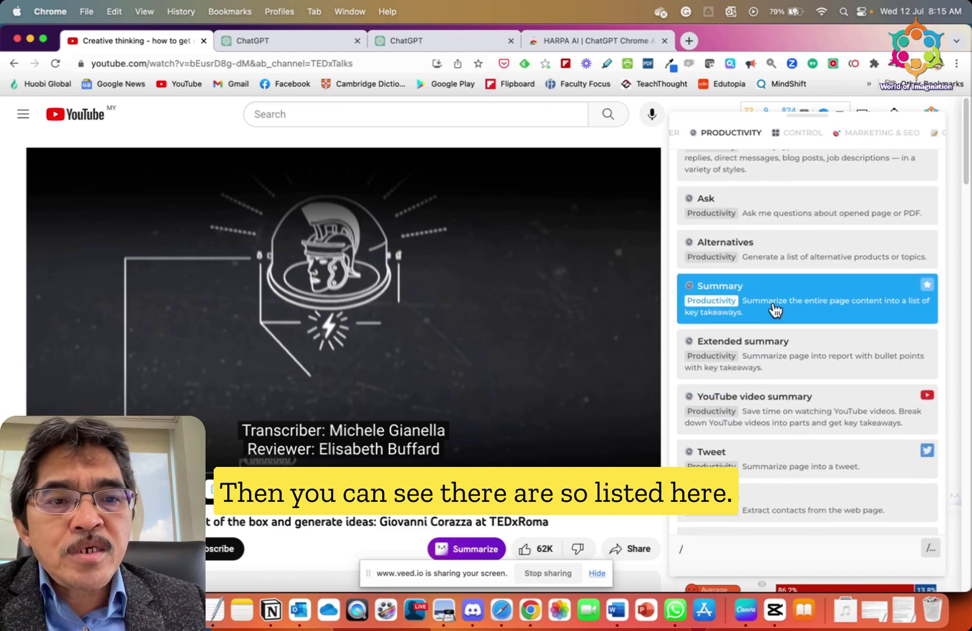
pyautogui.scroll(-5, 795, 312)
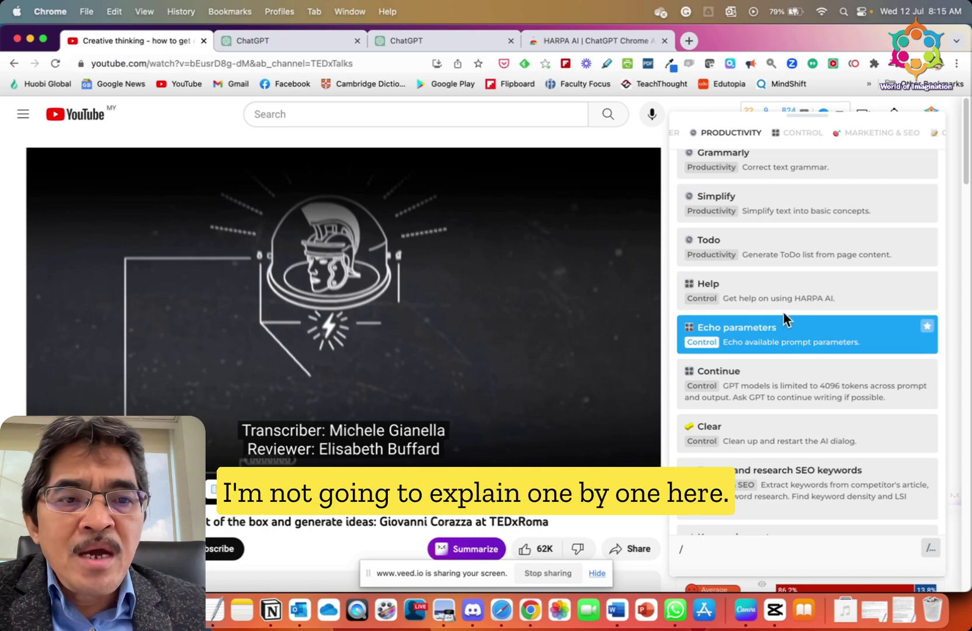
pyautogui.scroll(-10, 794, 325)
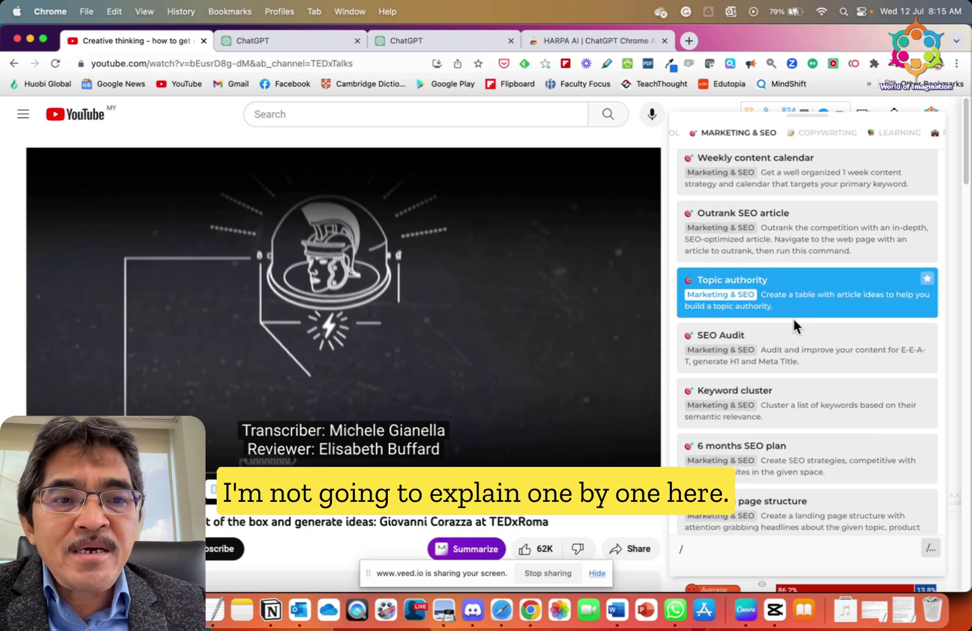
pyautogui.scroll(10, 798, 403)
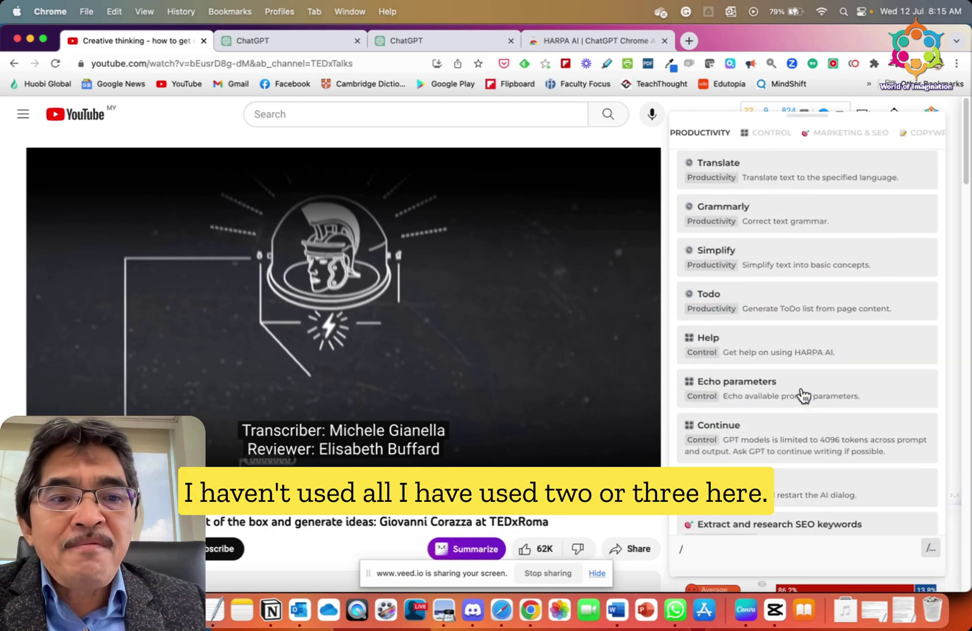
pyautogui.scroll(10, 800, 390)
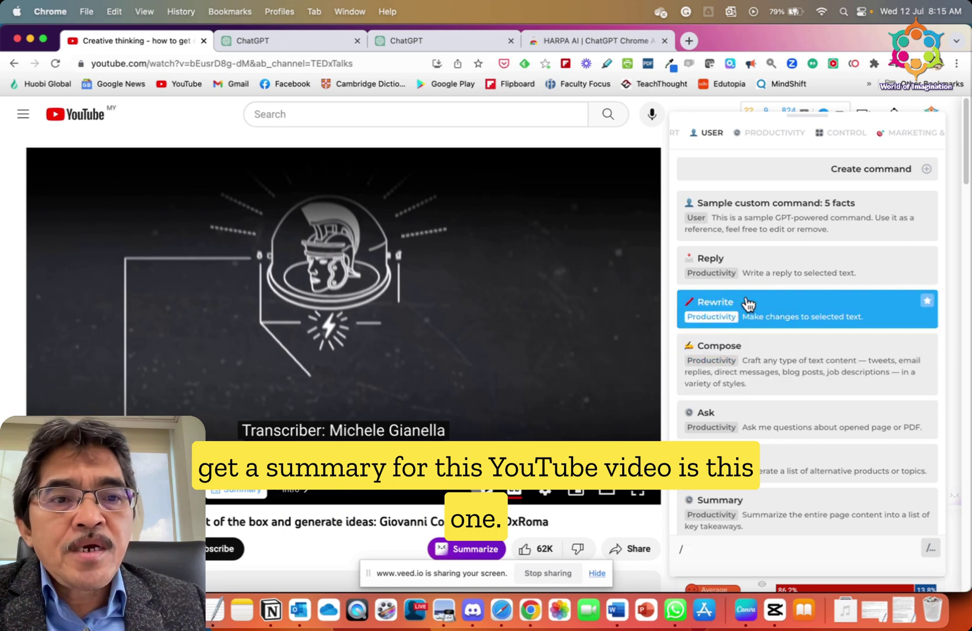
# - Run HARPA AI's "YouTube video summary" command on the open video
pyautogui.scroll(-5, 776, 408)
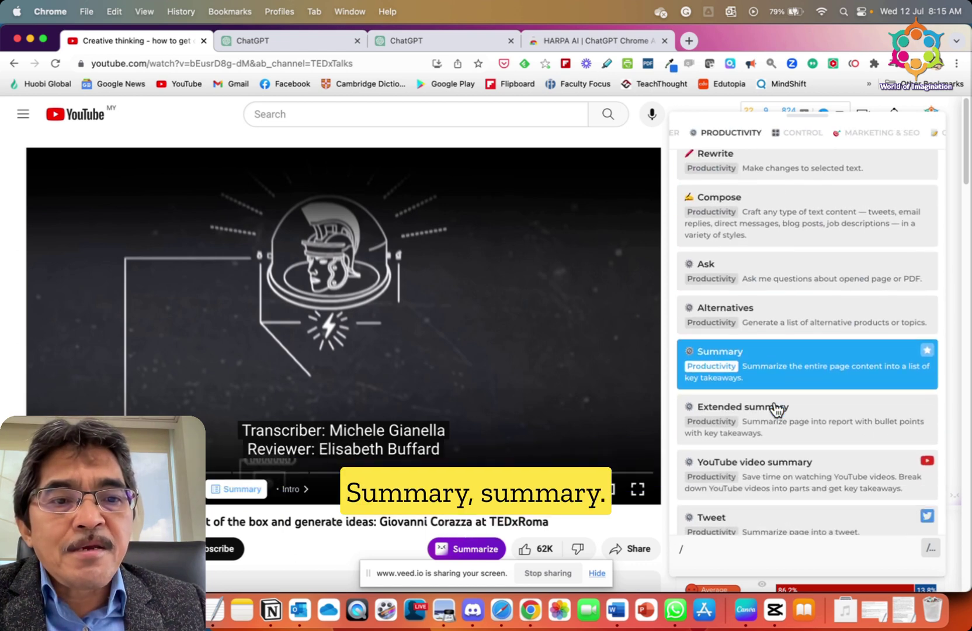
pyautogui.scroll(-2, 777, 407)
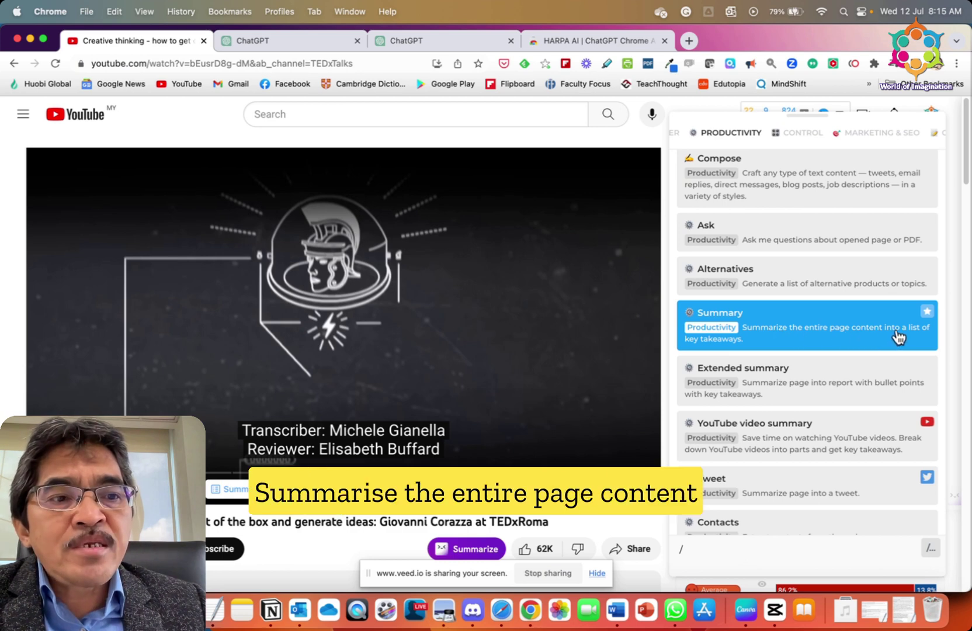
pyautogui.scroll(-1, 825, 428)
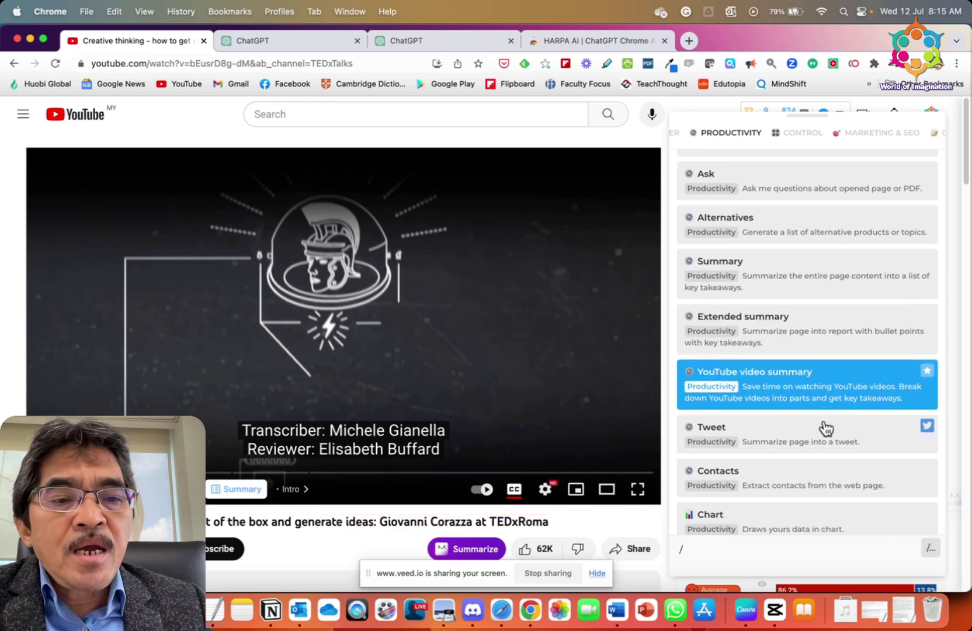
pyautogui.scroll(-1, 825, 428)
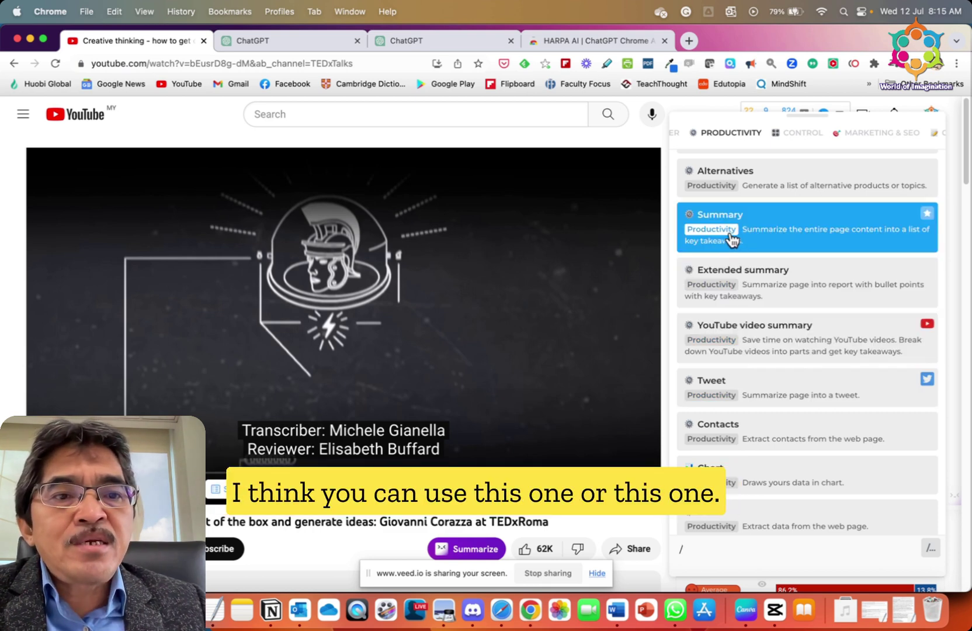
pyautogui.click(761, 344)
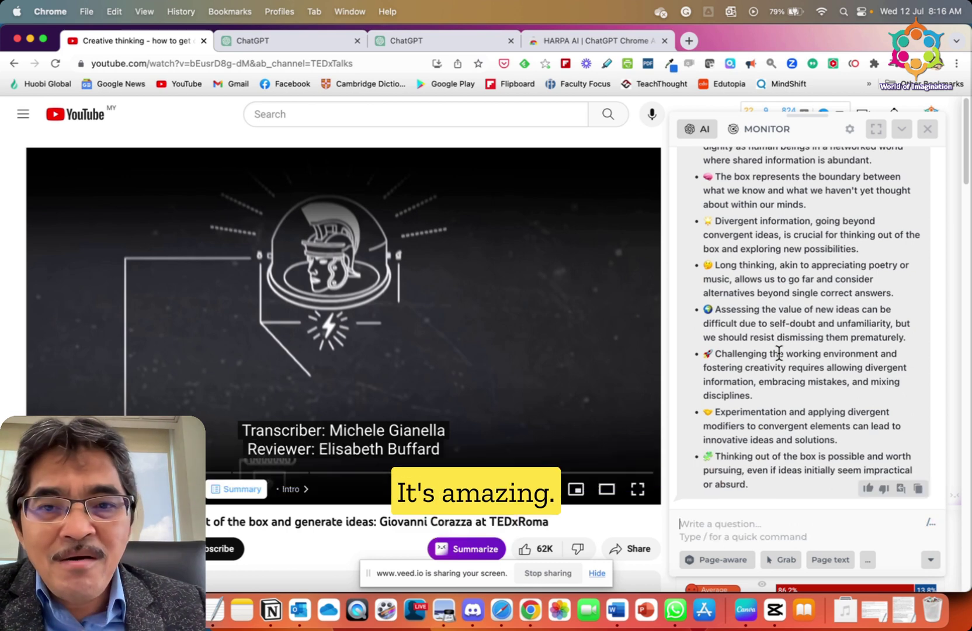
# - Read through the bullet-point takeaways that HARPA AI generated for the video
pyautogui.scroll(3, 782, 351)
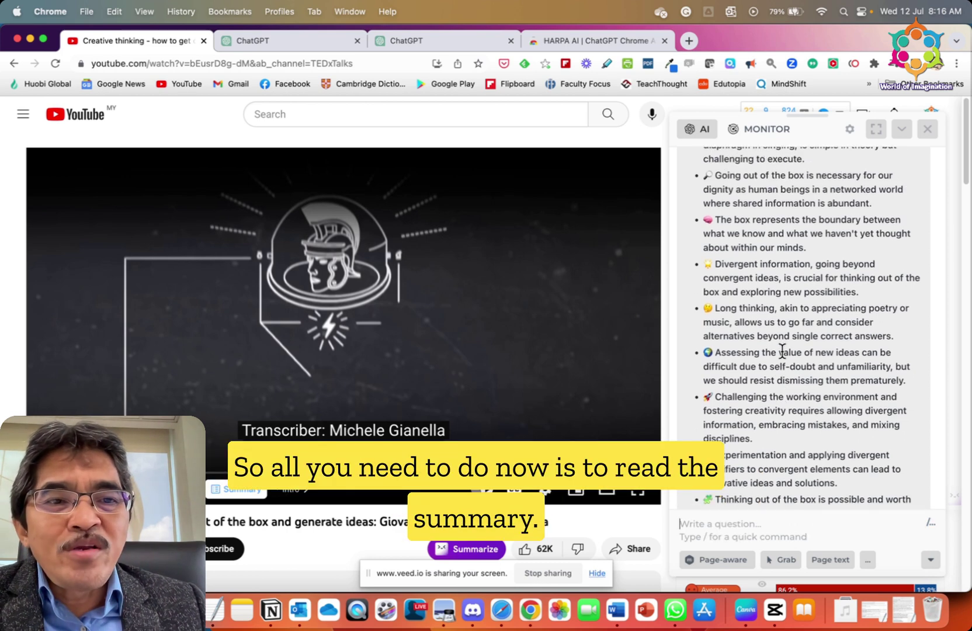
pyautogui.scroll(3, 782, 349)
pyautogui.scroll(-3, 781, 349)
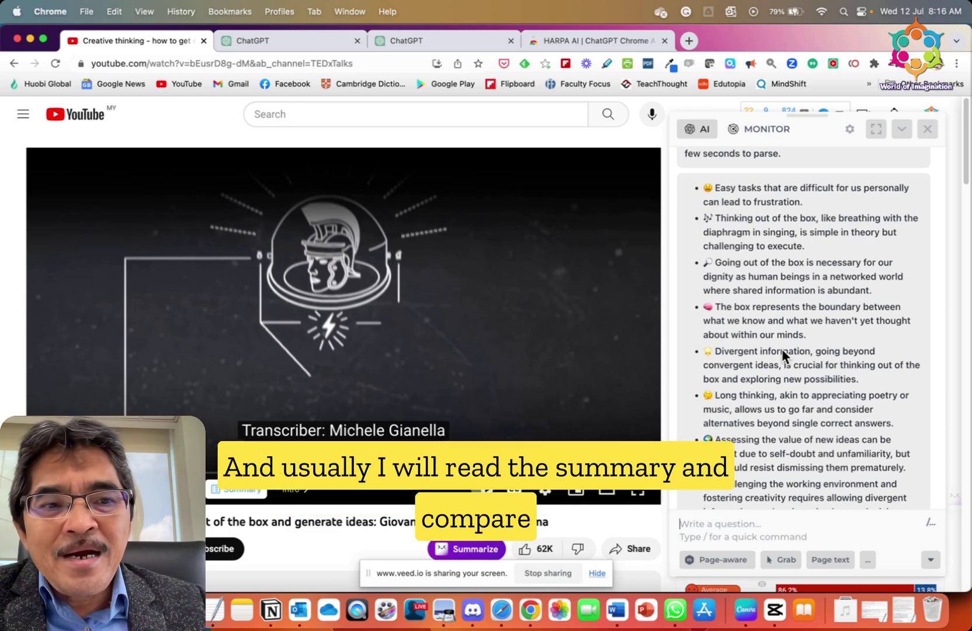
pyautogui.scroll(1, 781, 348)
pyautogui.scroll(-1, 781, 342)
pyautogui.scroll(-3, 781, 340)
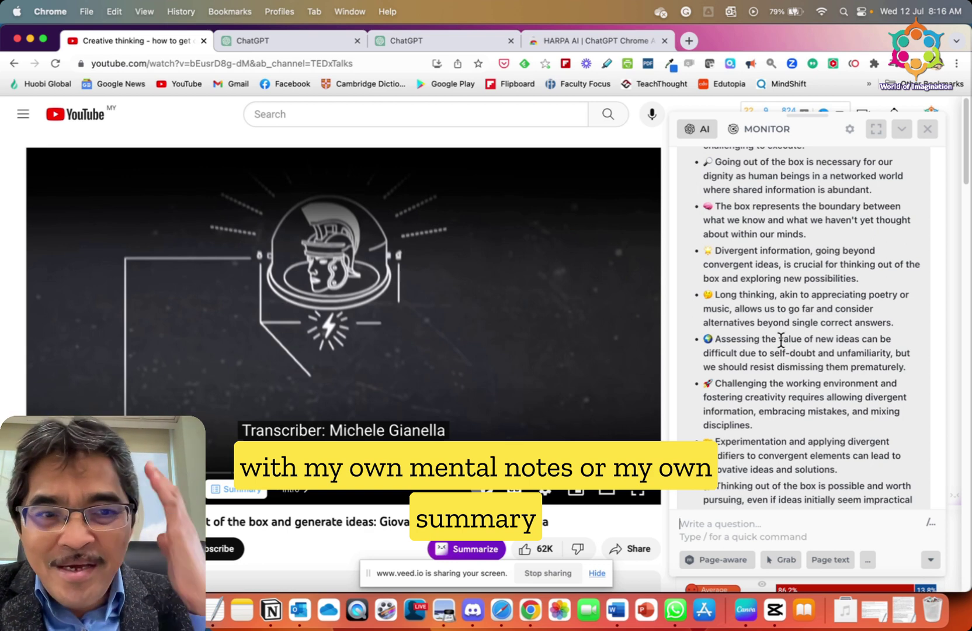
pyautogui.scroll(3, 759, 335)
pyautogui.scroll(3, 758, 325)
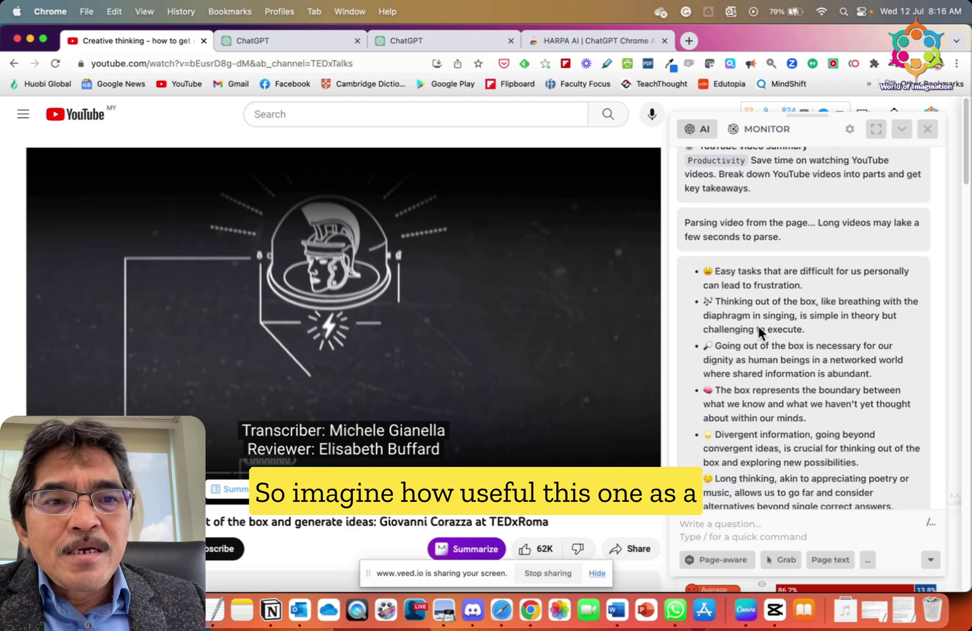
pyautogui.scroll(-1, 758, 325)
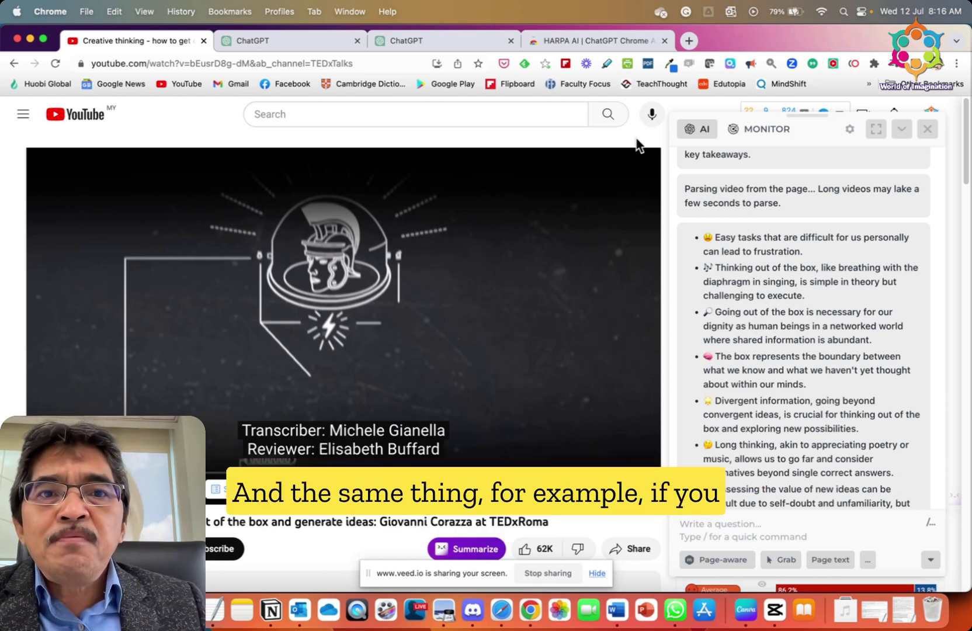
# - Replace the HARPA AI web store page with Medium's home page and open the article "Considering the Future of News in Our Societies"
pyautogui.click(621, 39)
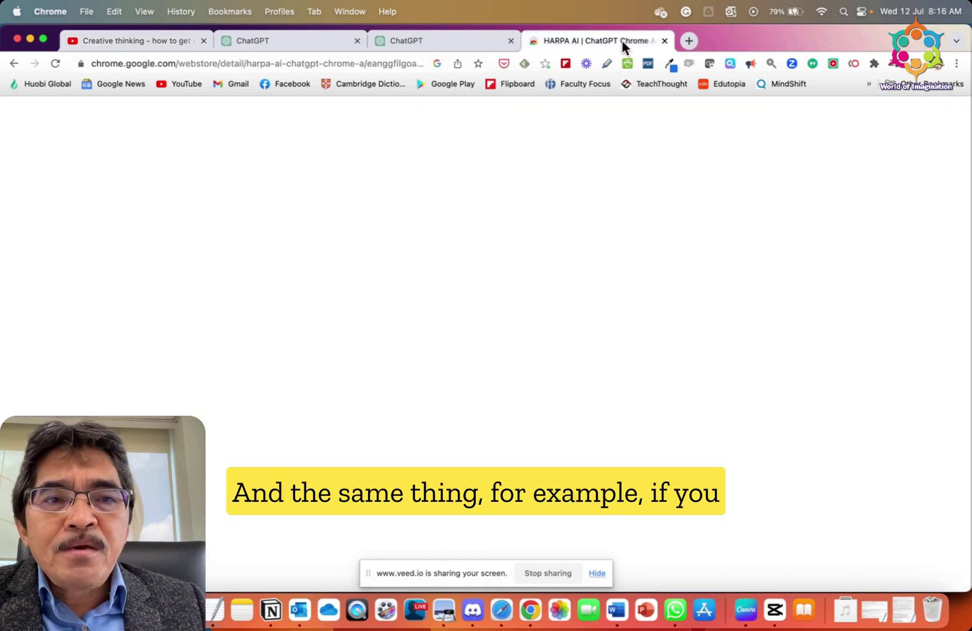
pyautogui.click(297, 63)
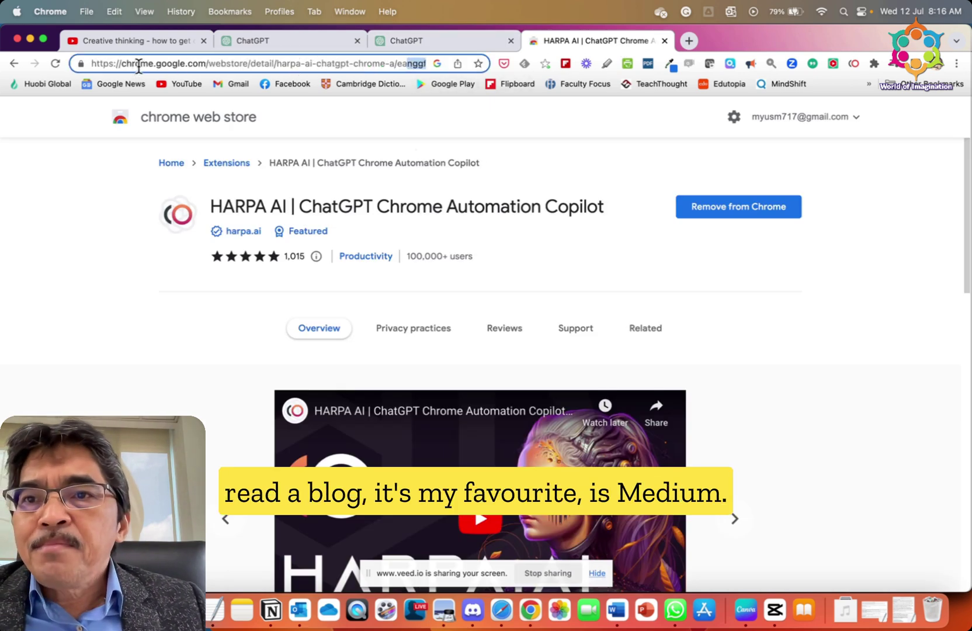
pyautogui.moveTo(92, 63); pyautogui.dragTo(490, 57)
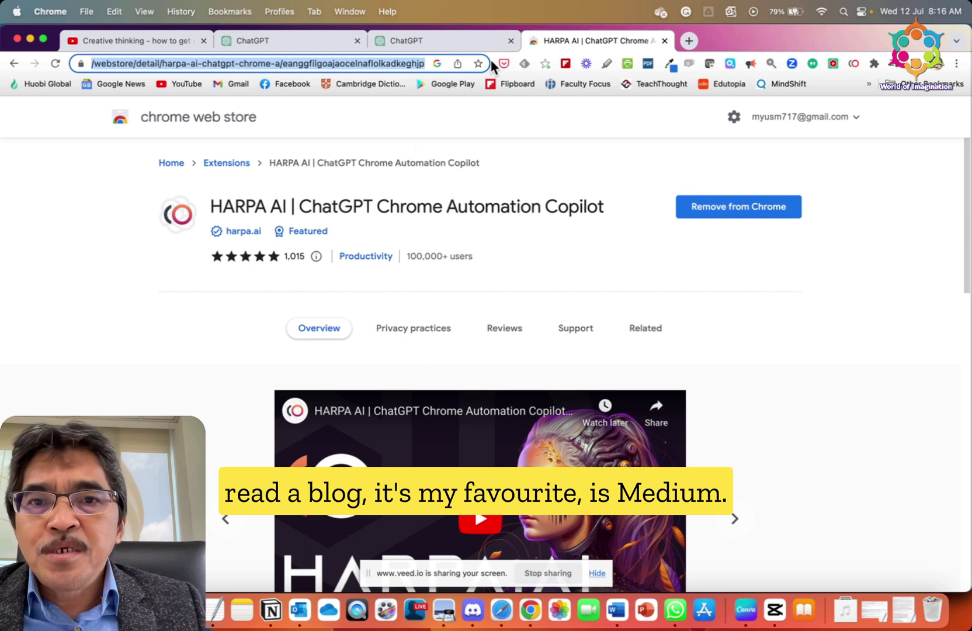
pyautogui.write('medium')
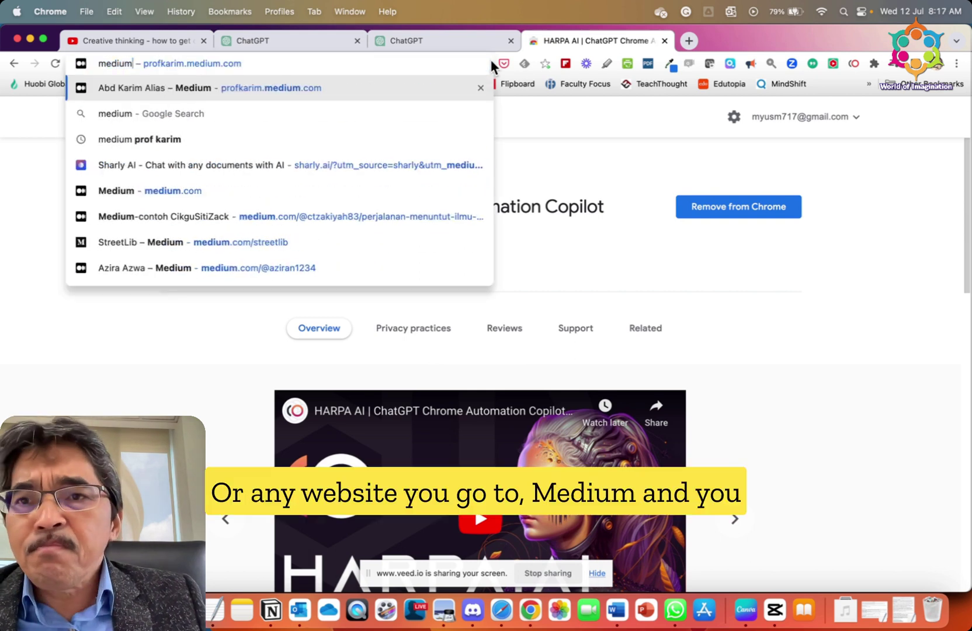
pyautogui.press('Return')
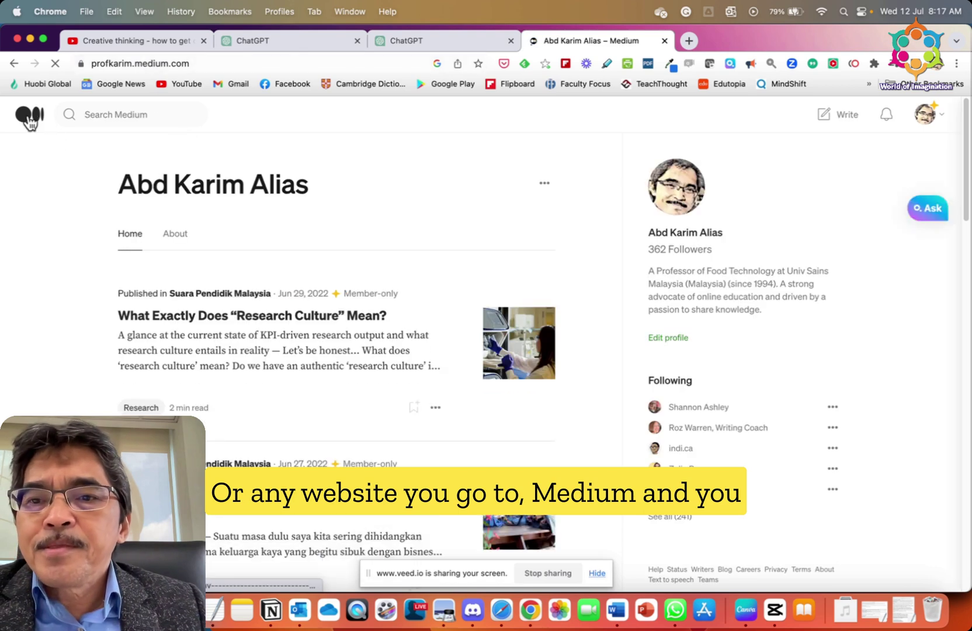
pyautogui.click(29, 121)
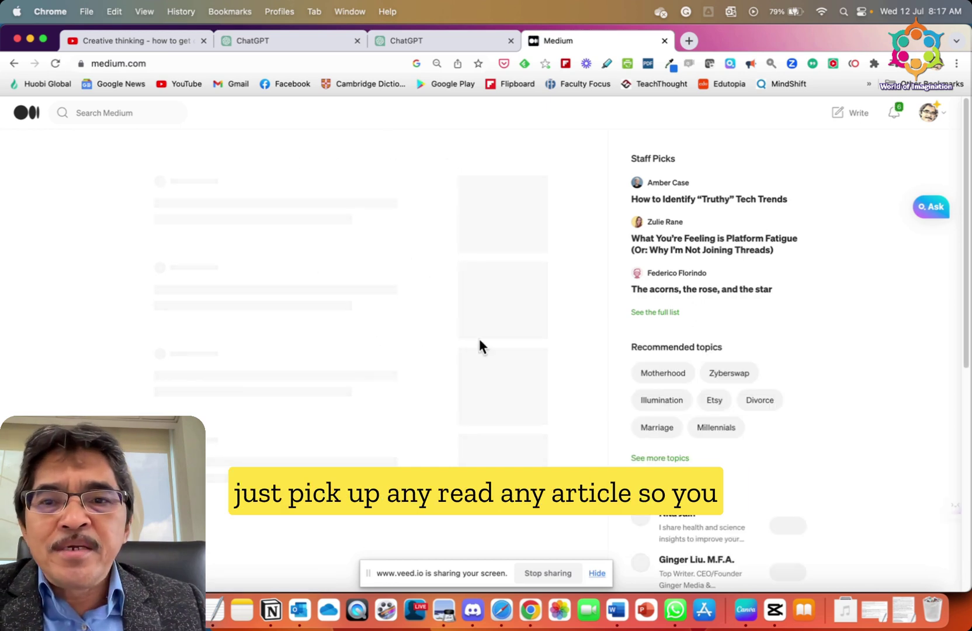
pyautogui.scroll(-3, 234, 268)
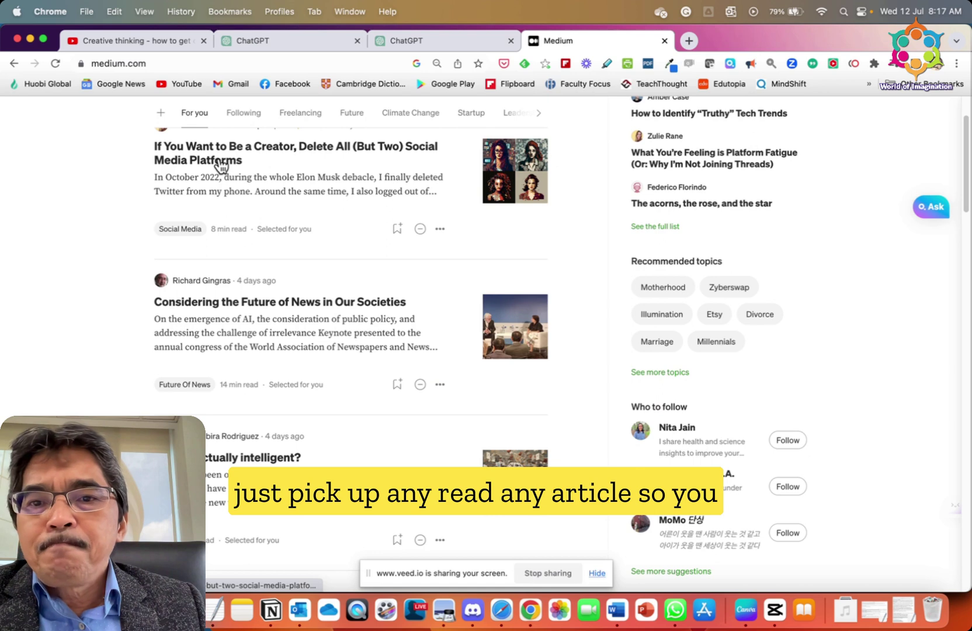
pyautogui.click(219, 311)
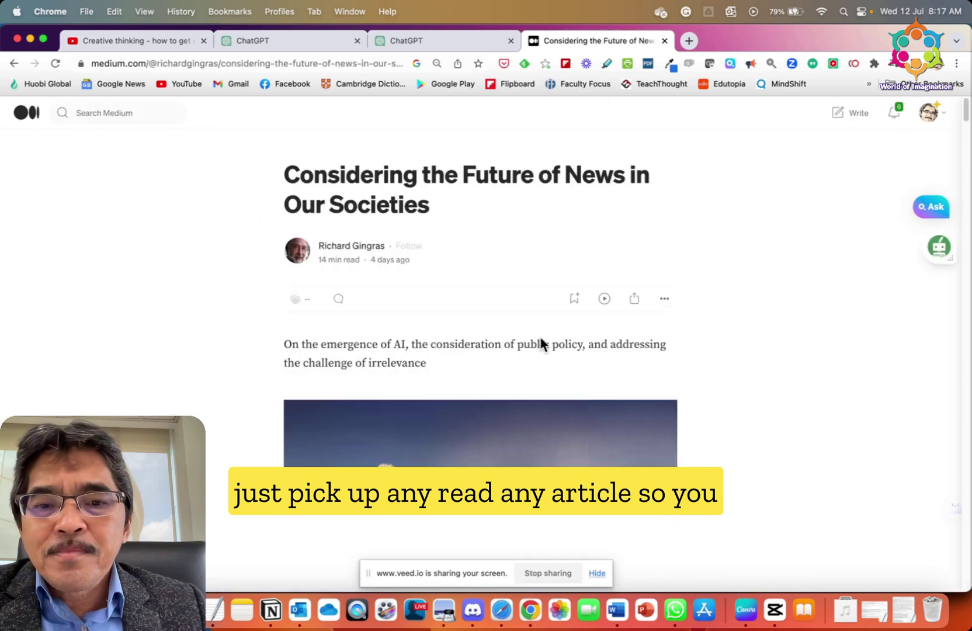
# - Skim through the Medium article's text to judge its content and length
pyautogui.scroll(-6, 600, 353)
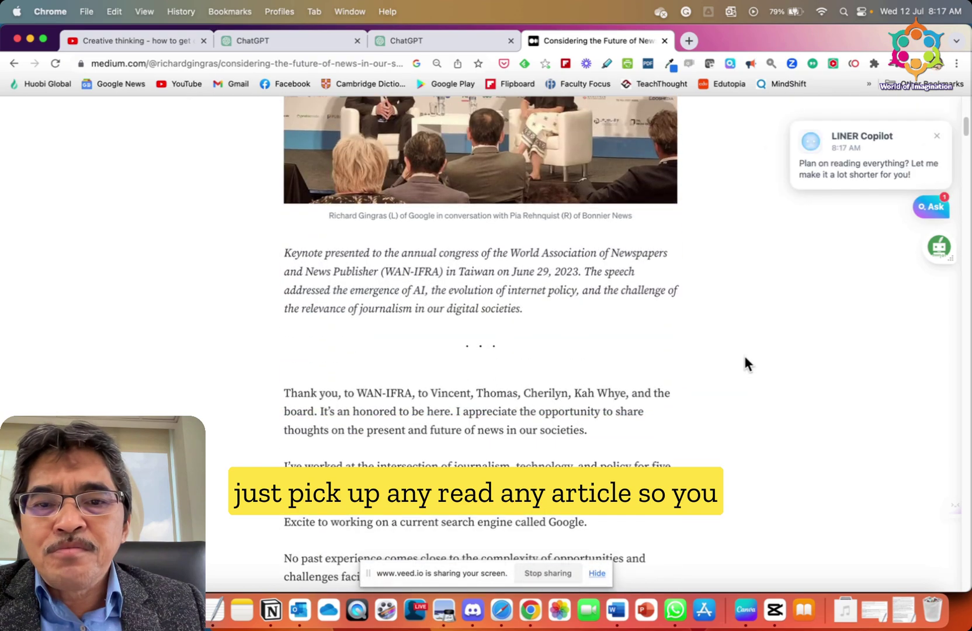
pyautogui.scroll(5, 740, 357)
pyautogui.scroll(-15, 740, 358)
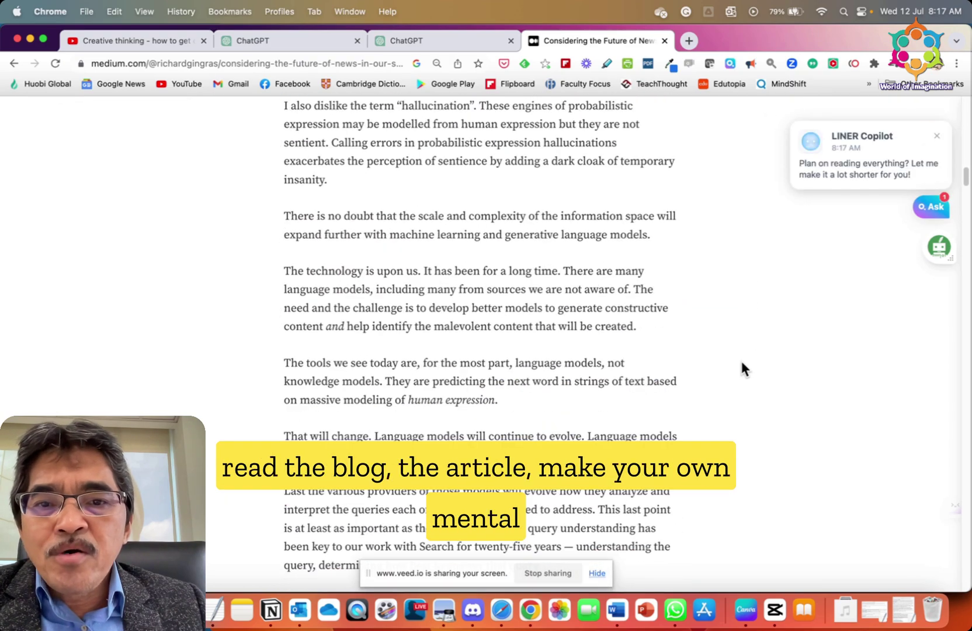
pyautogui.scroll(-20, 741, 362)
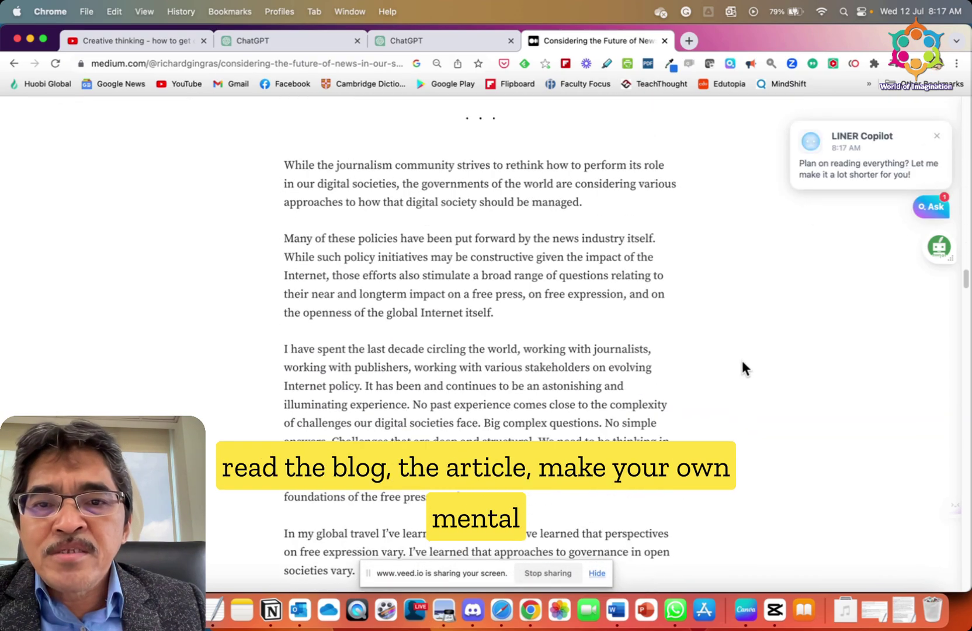
pyautogui.scroll(-20, 742, 362)
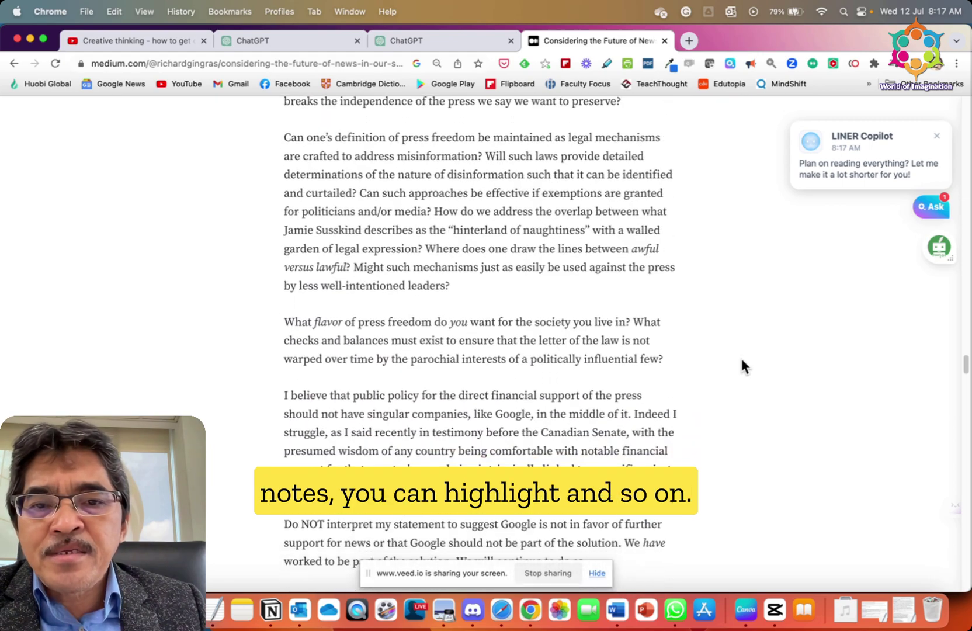
pyautogui.scroll(5, 741, 361)
pyautogui.scroll(-20, 737, 357)
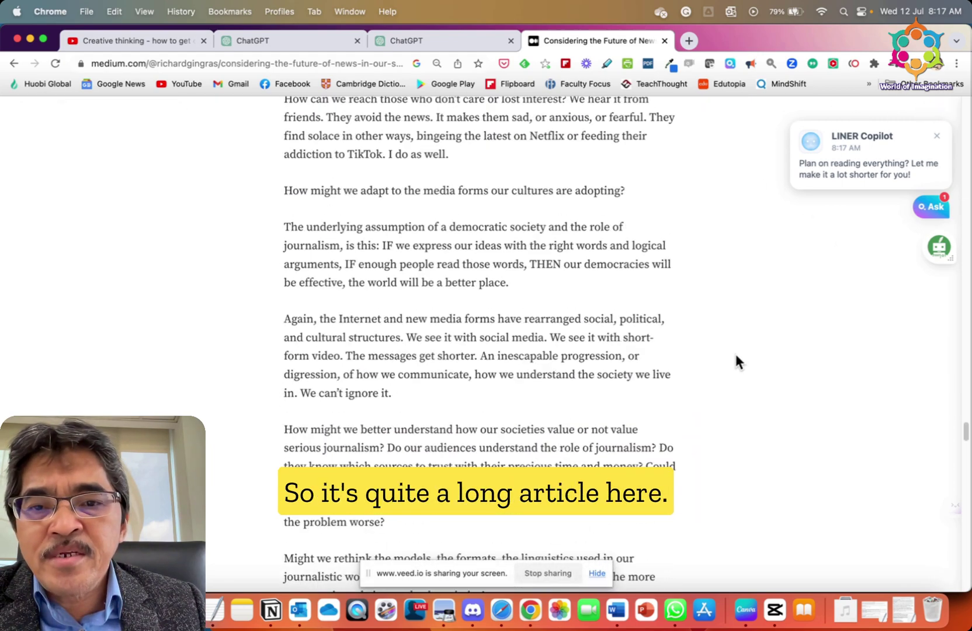
# - Return to the beginning of the Medium article and run HARPA AI's "Summary" command on the page
pyautogui.scroll(20, 734, 351)
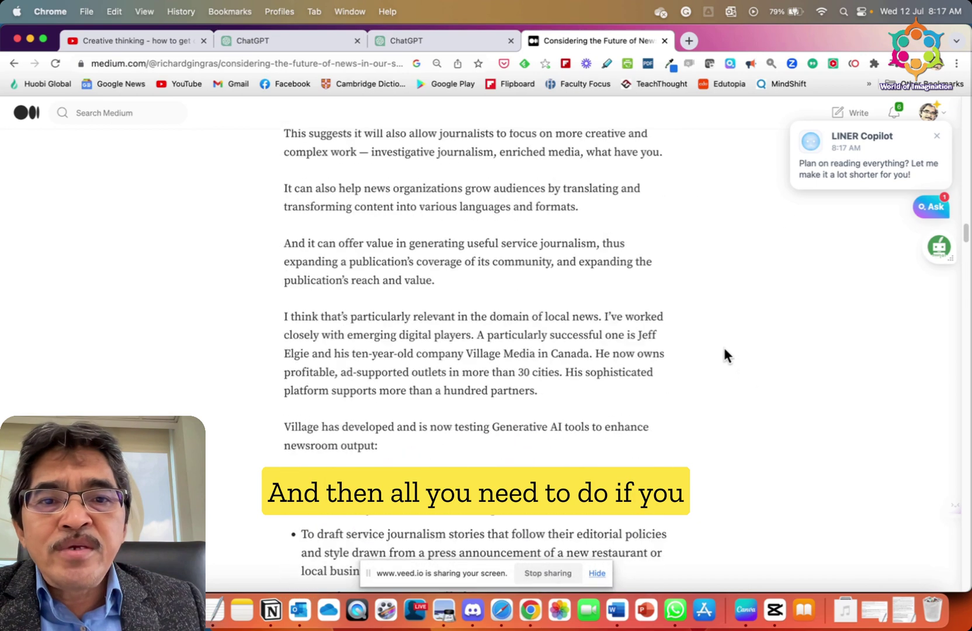
pyautogui.scroll(20, 721, 344)
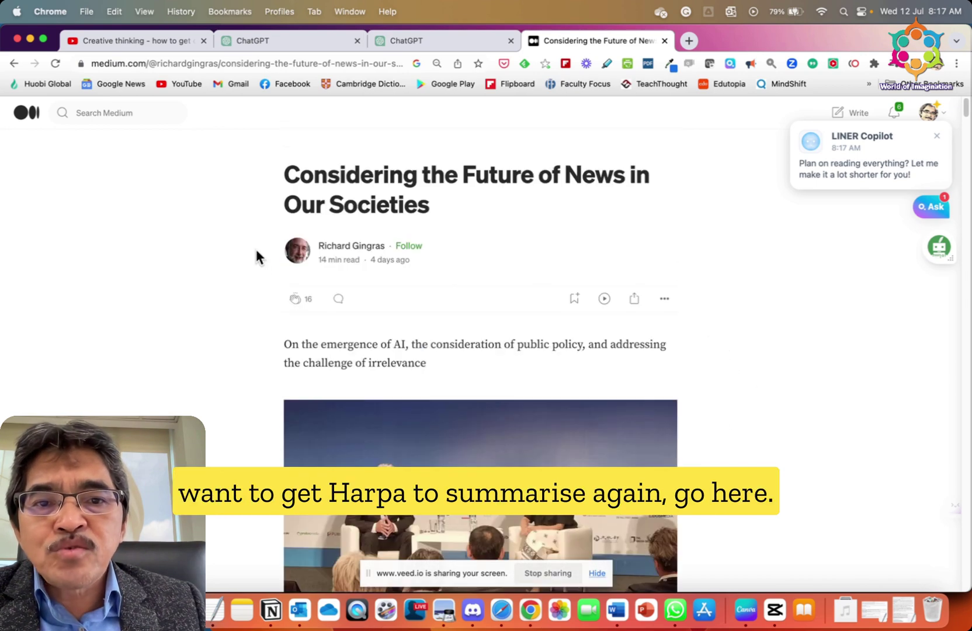
pyautogui.click(851, 63)
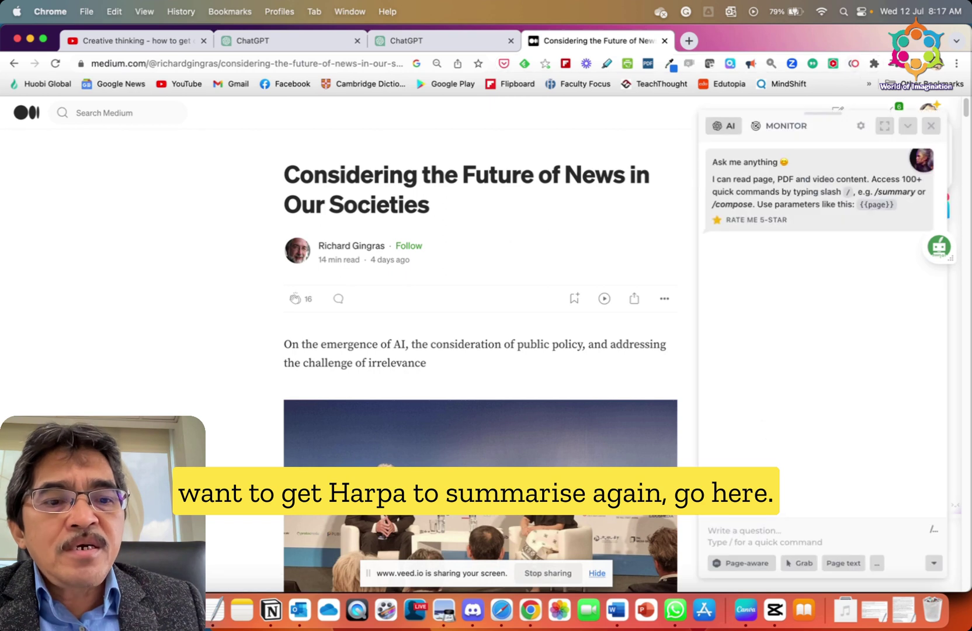
pyautogui.write('/')
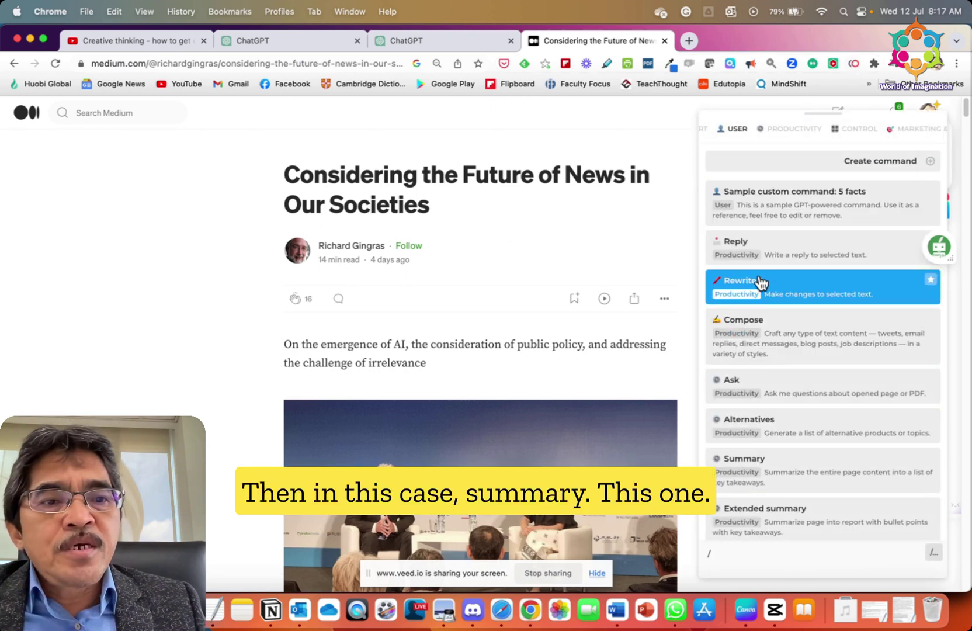
pyautogui.scroll(-3, 760, 462)
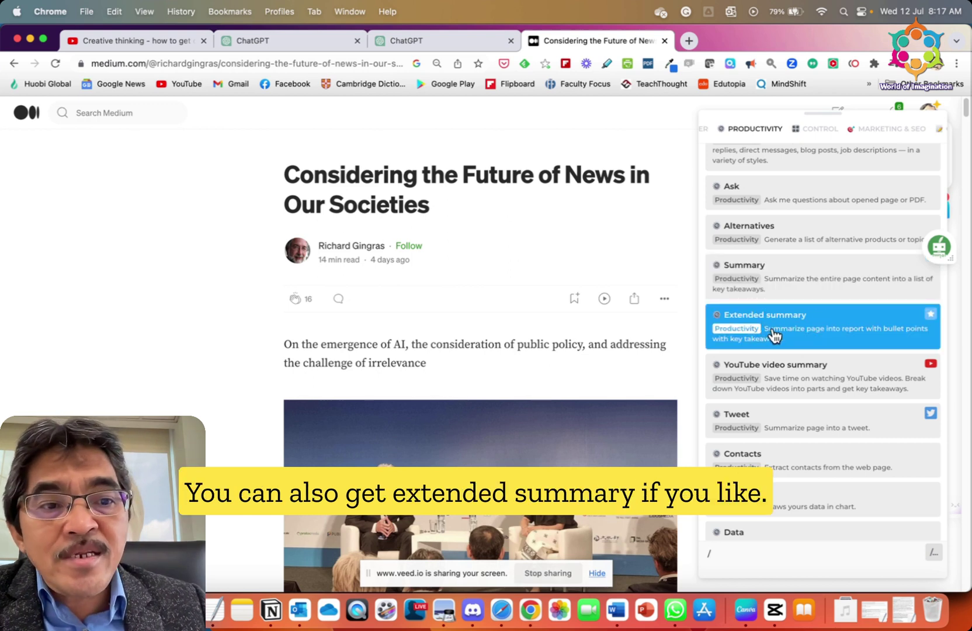
pyautogui.click(780, 283)
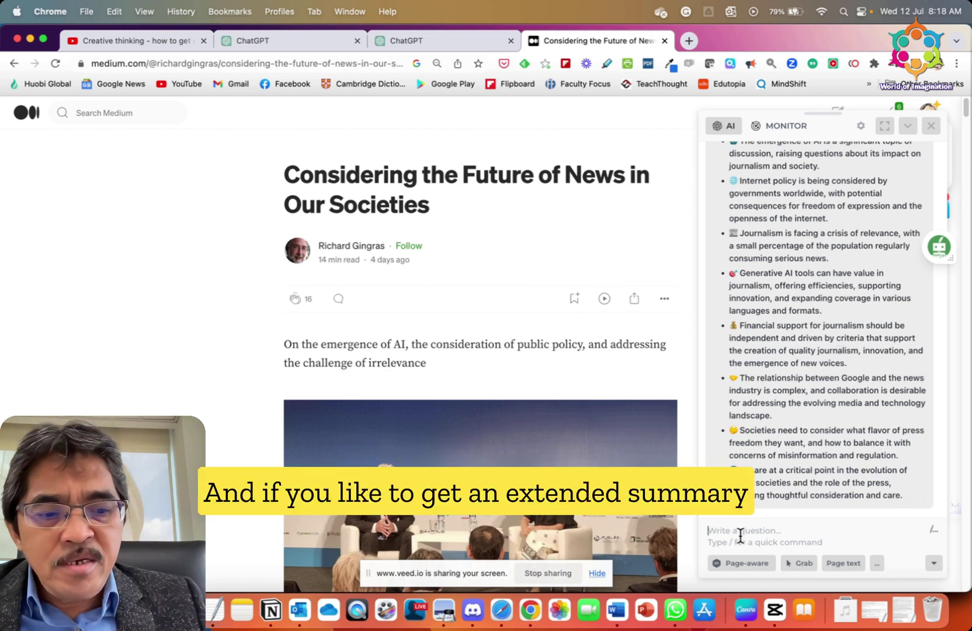
# - Run HARPA AI's "Extended summary" command on the Medium article, then return to the creative thinking video on YouTube
pyautogui.write('/')
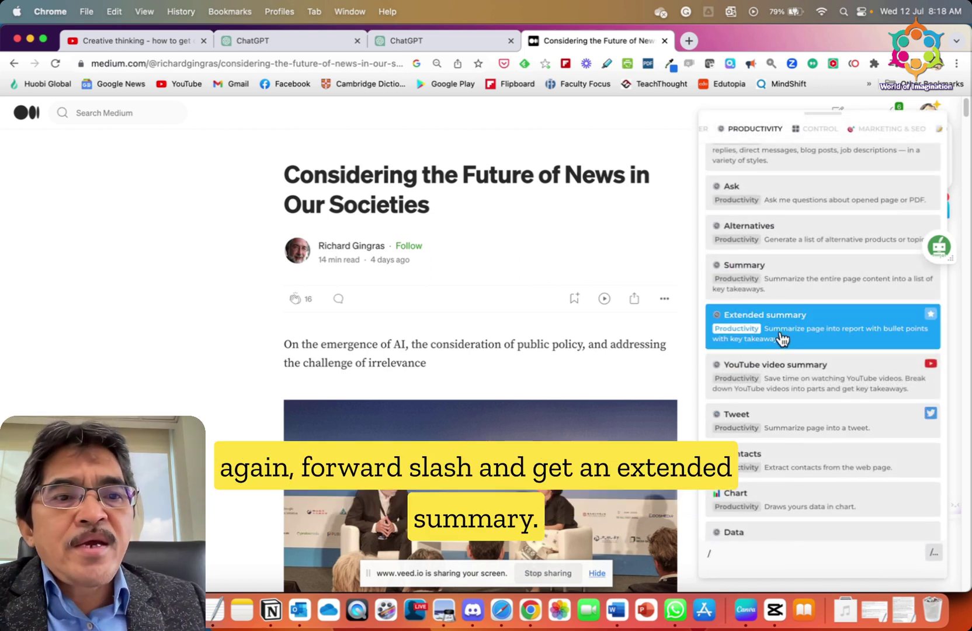
pyautogui.click(753, 330)
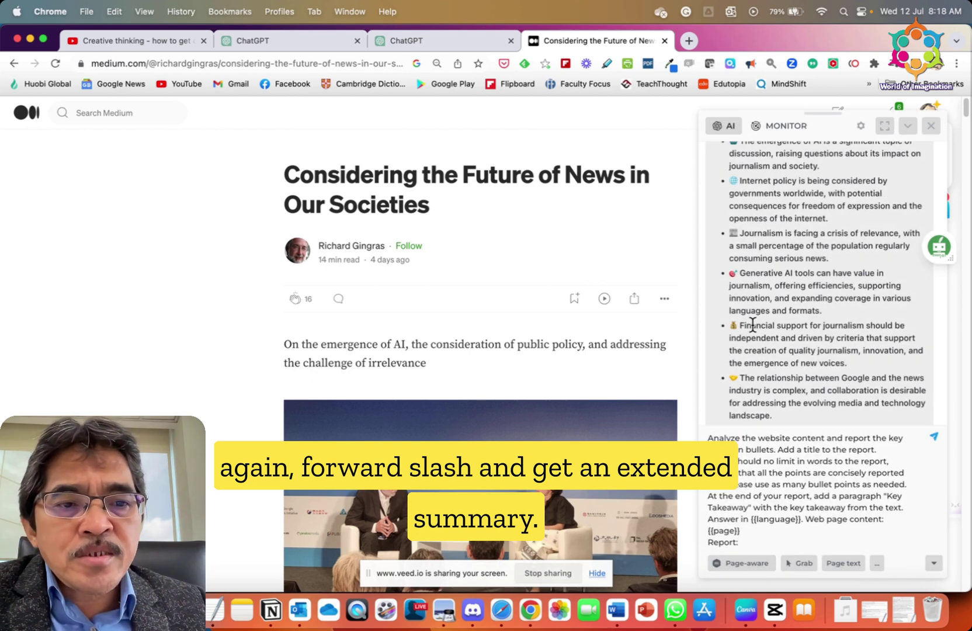
pyautogui.scroll(-2, 856, 461)
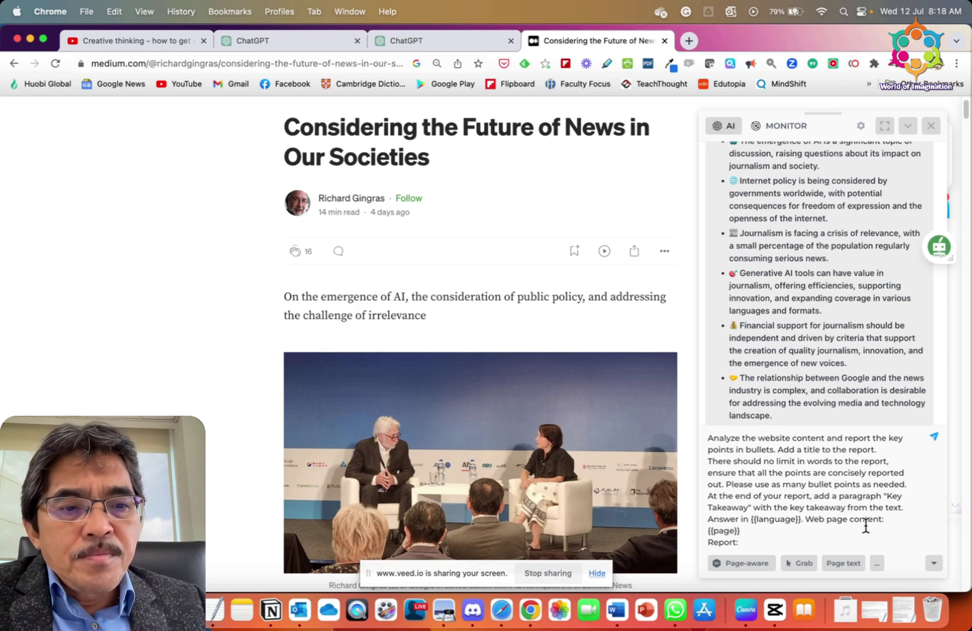
pyautogui.press('Return')
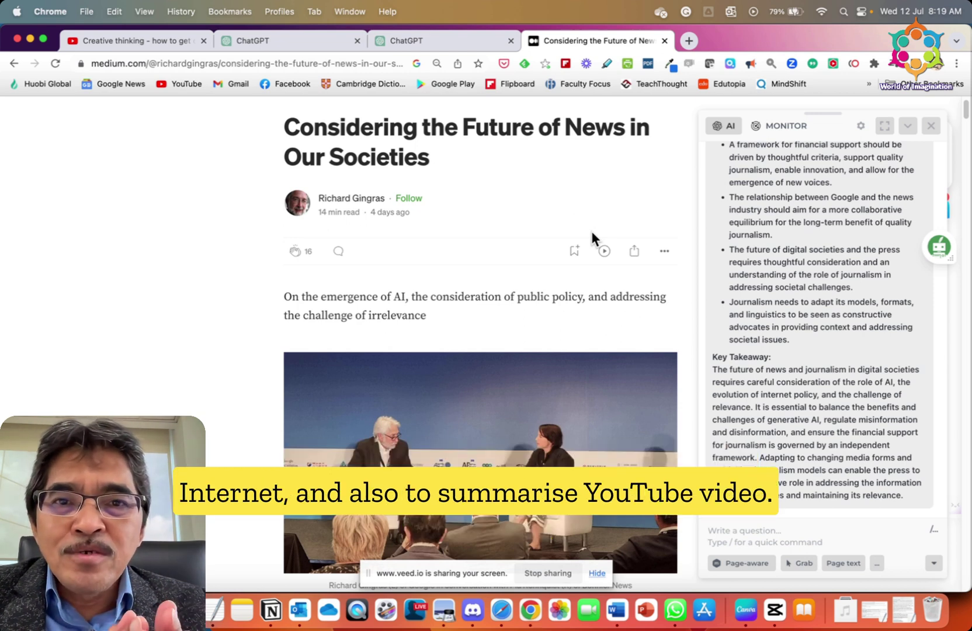
pyautogui.click(136, 41)
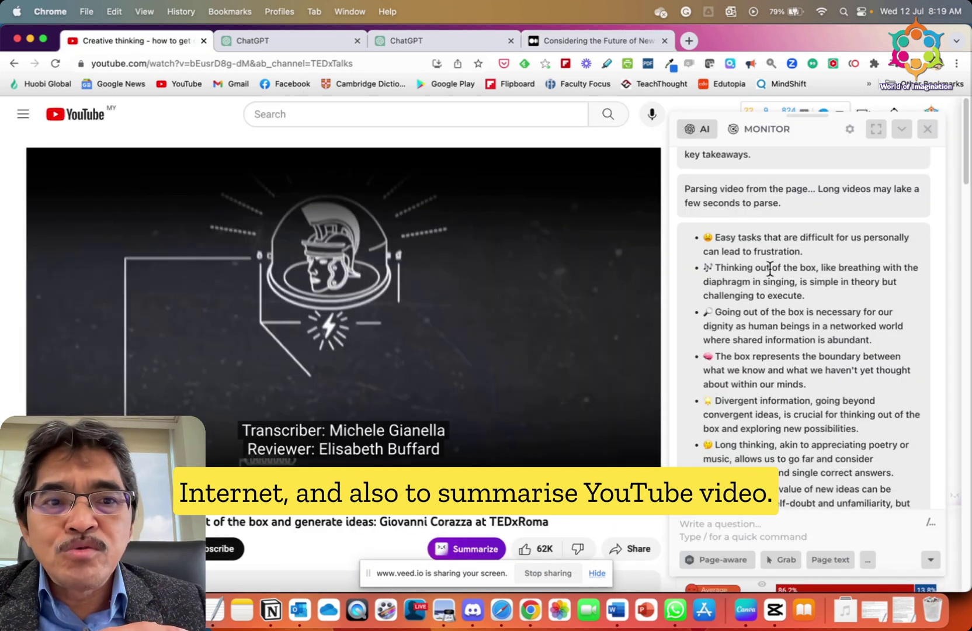